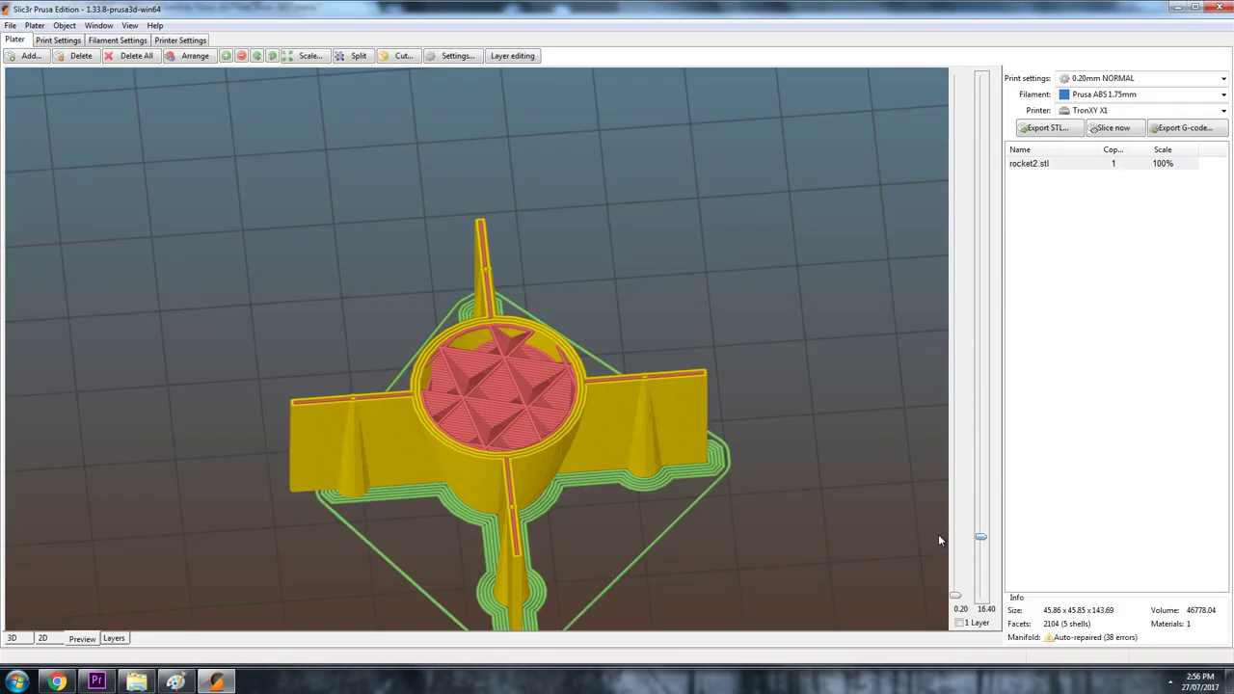
Step: Reveal the rocket's higher sliced layers and add finer variable layer heights to its middle band
{"action": "left_click_drag", "start_coordinate": [937, 534], "coordinate": [1012, 388]}
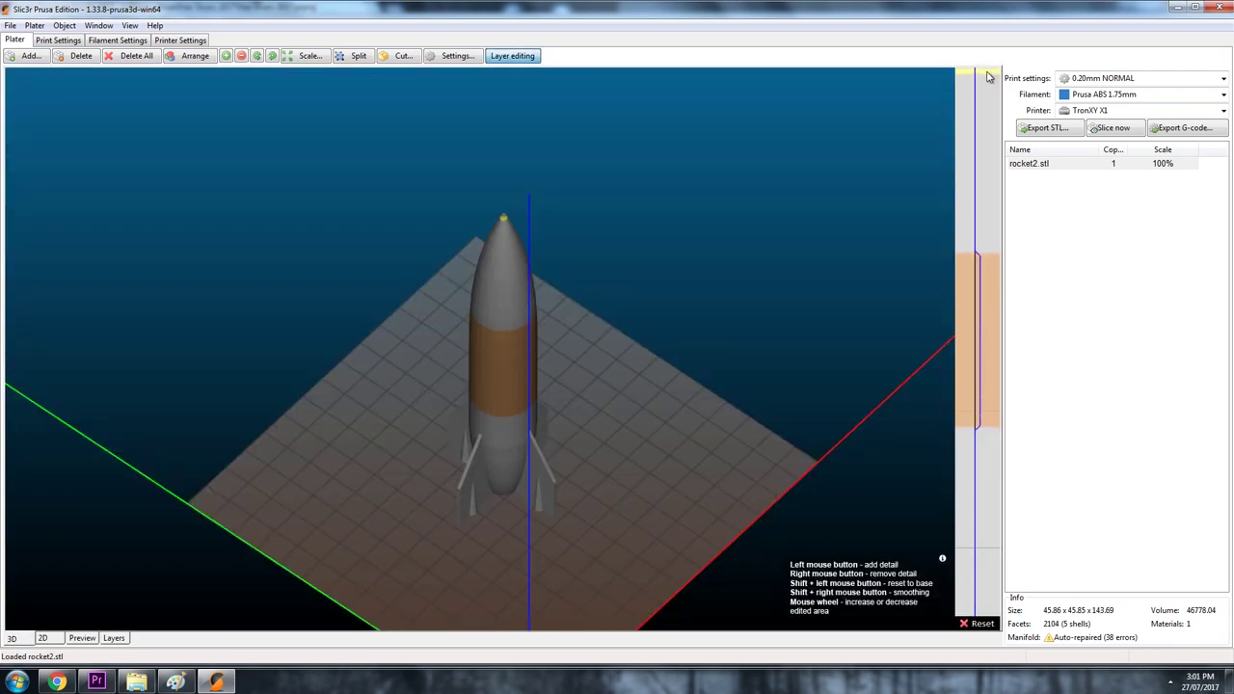
{"action": "mouse_move", "coordinate": [987, 76]}
{"action": "left_mouse_down"}
{"action": "mouse_move", "coordinate": [984, 135]}
{"action": "mouse_move", "coordinate": [1003, 87]}
{"action": "mouse_move", "coordinate": [983, 87]}
{"action": "mouse_move", "coordinate": [981, 185]}
{"action": "left_mouse_up"}
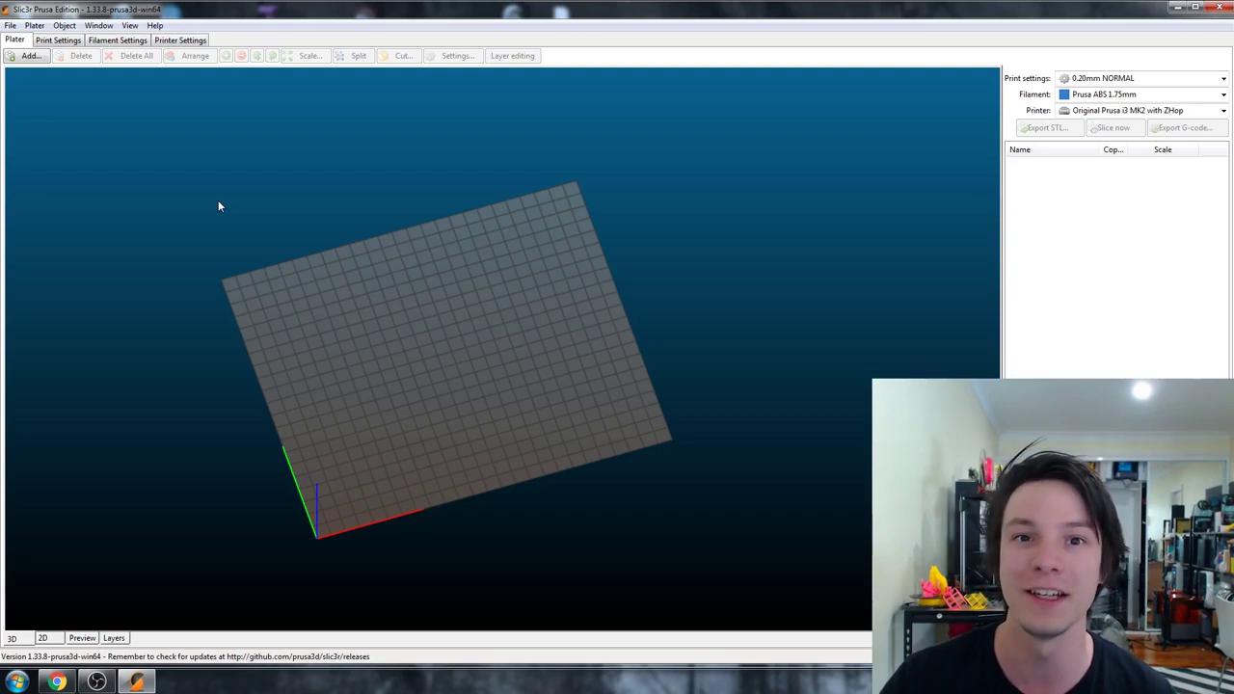
Step: Set the printer's bed shape to a rectangular 150 × 150 mm
{"action": "key", "text": "1"}
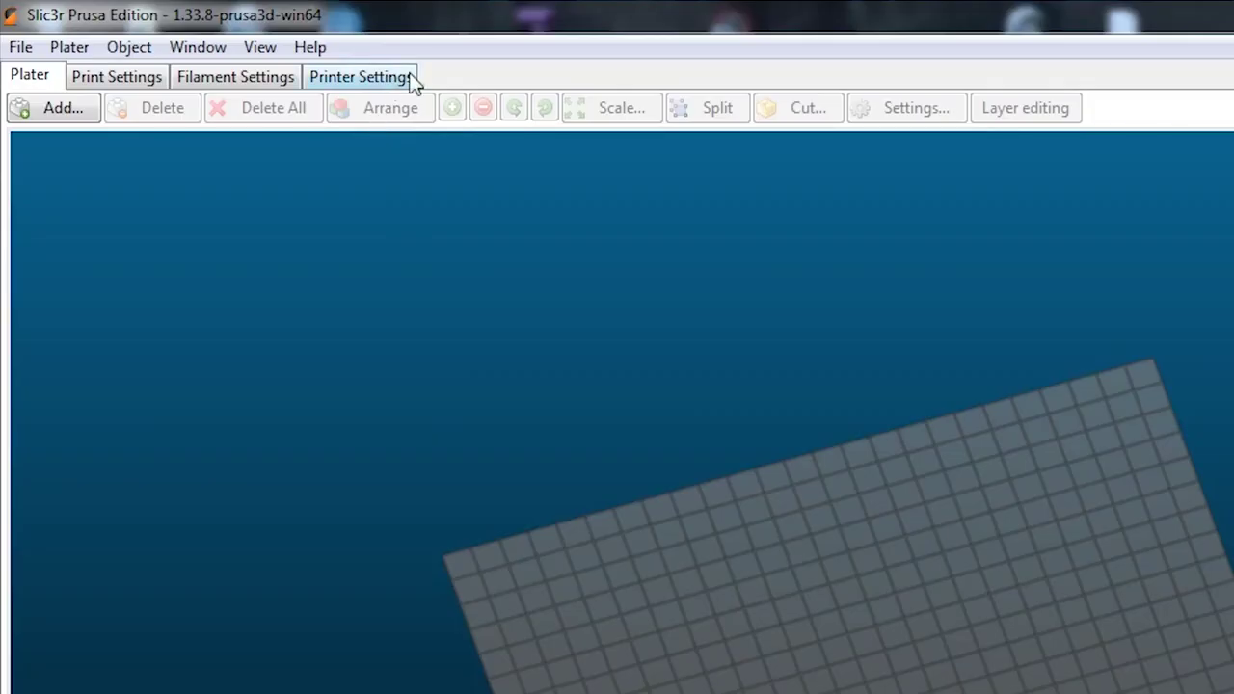
{"action": "left_click", "coordinate": [200, 41]}
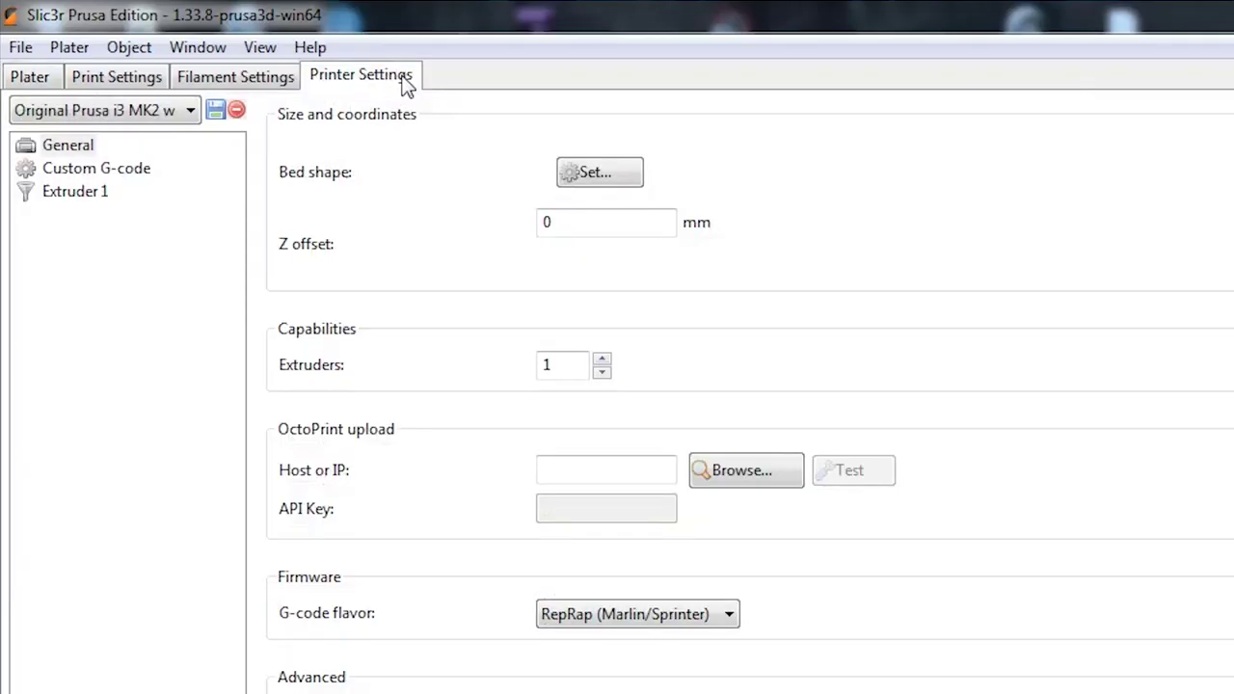
{"action": "left_click", "coordinate": [163, 114]}
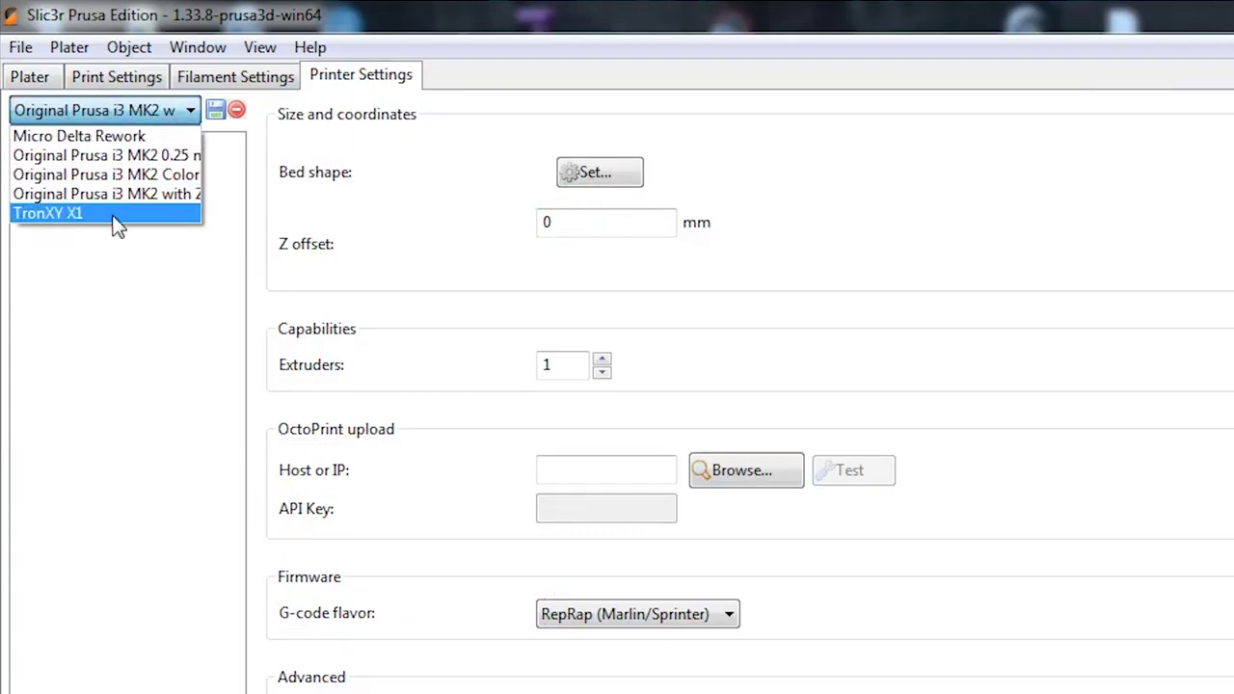
{"action": "left_click", "coordinate": [717, 99]}
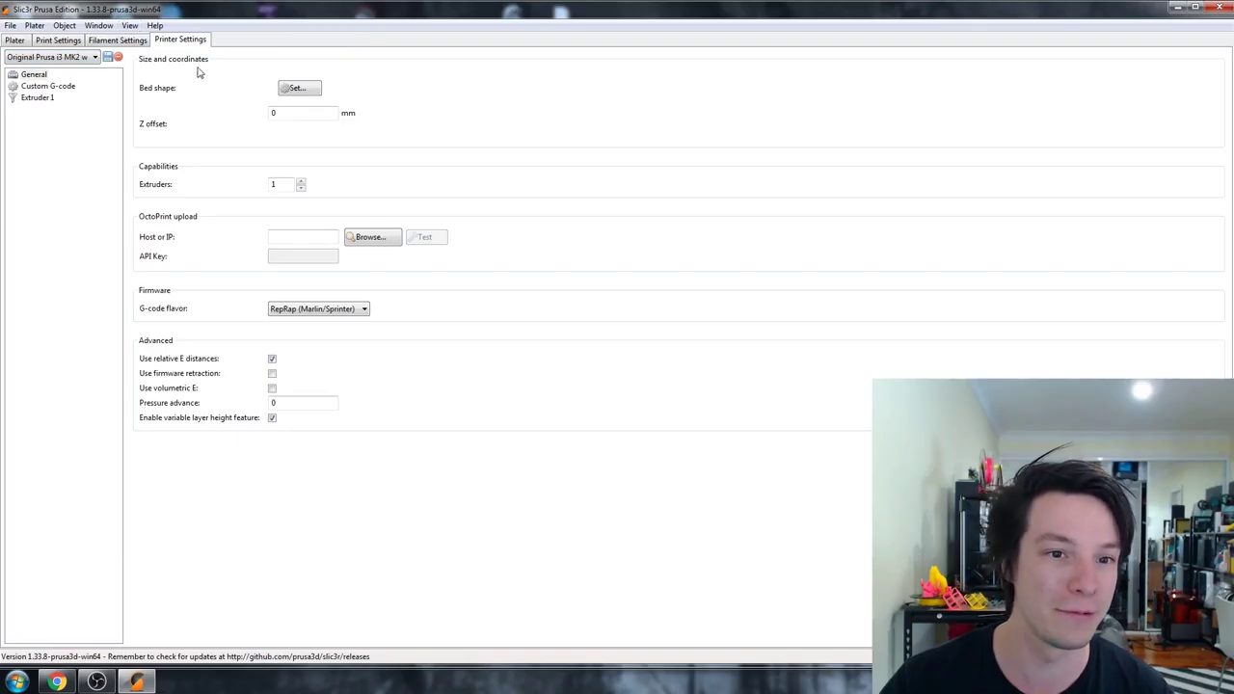
{"action": "left_click", "coordinate": [298, 88]}
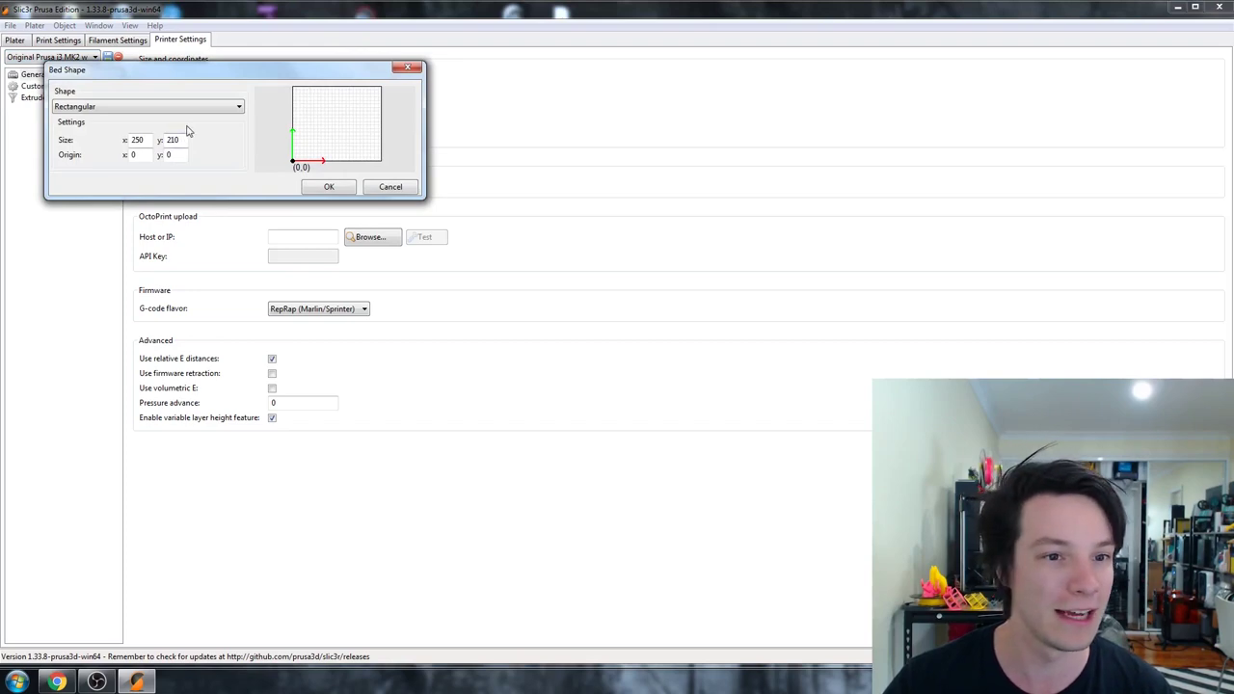
{"action": "left_click", "coordinate": [212, 106]}
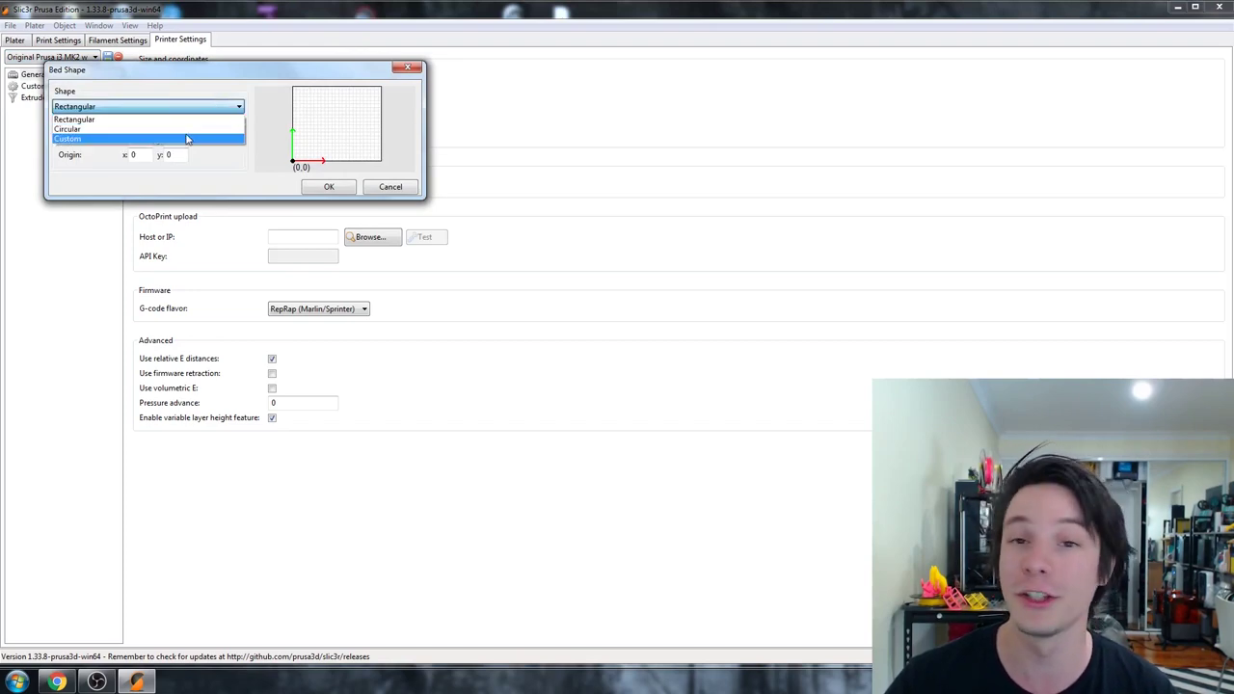
{"action": "left_click", "coordinate": [156, 119]}
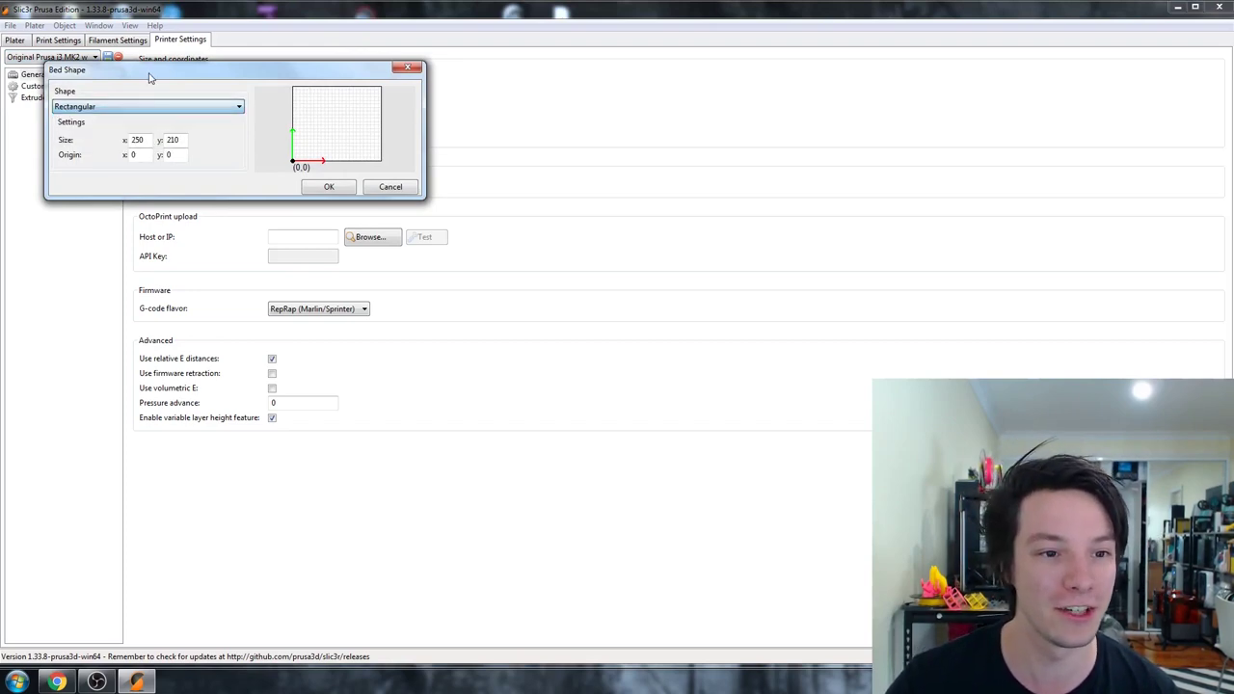
{"action": "double_click", "coordinate": [149, 141]}
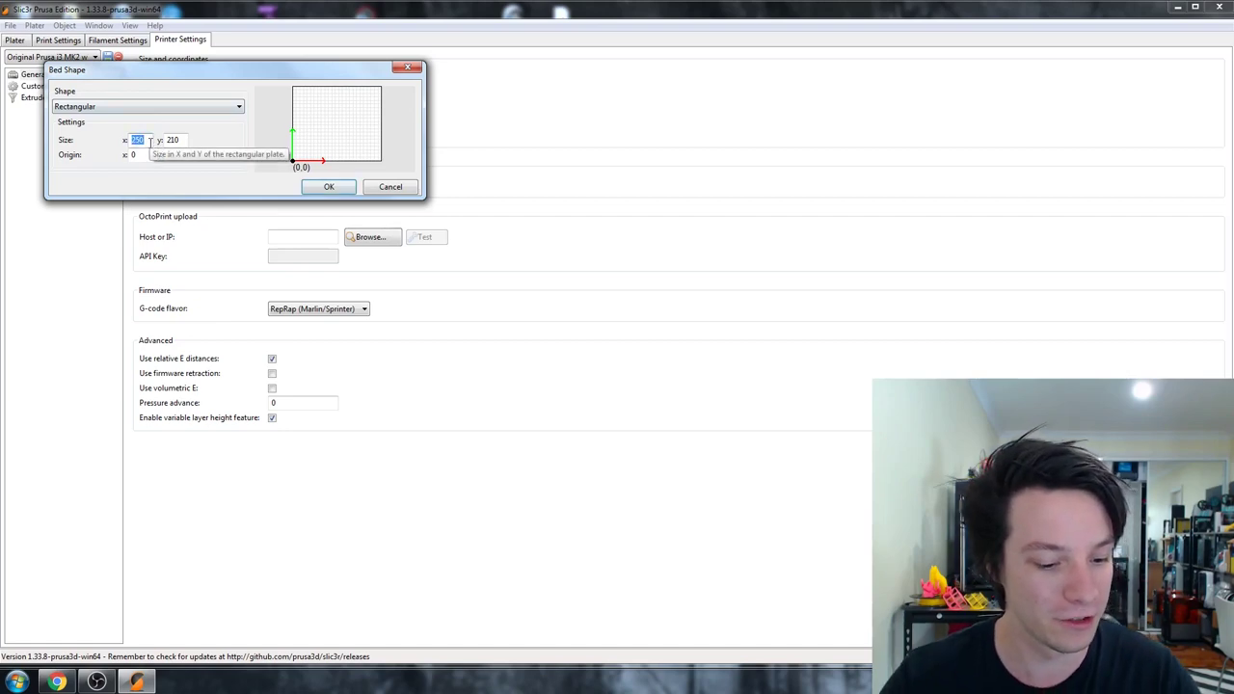
{"action": "type", "text": "150"}
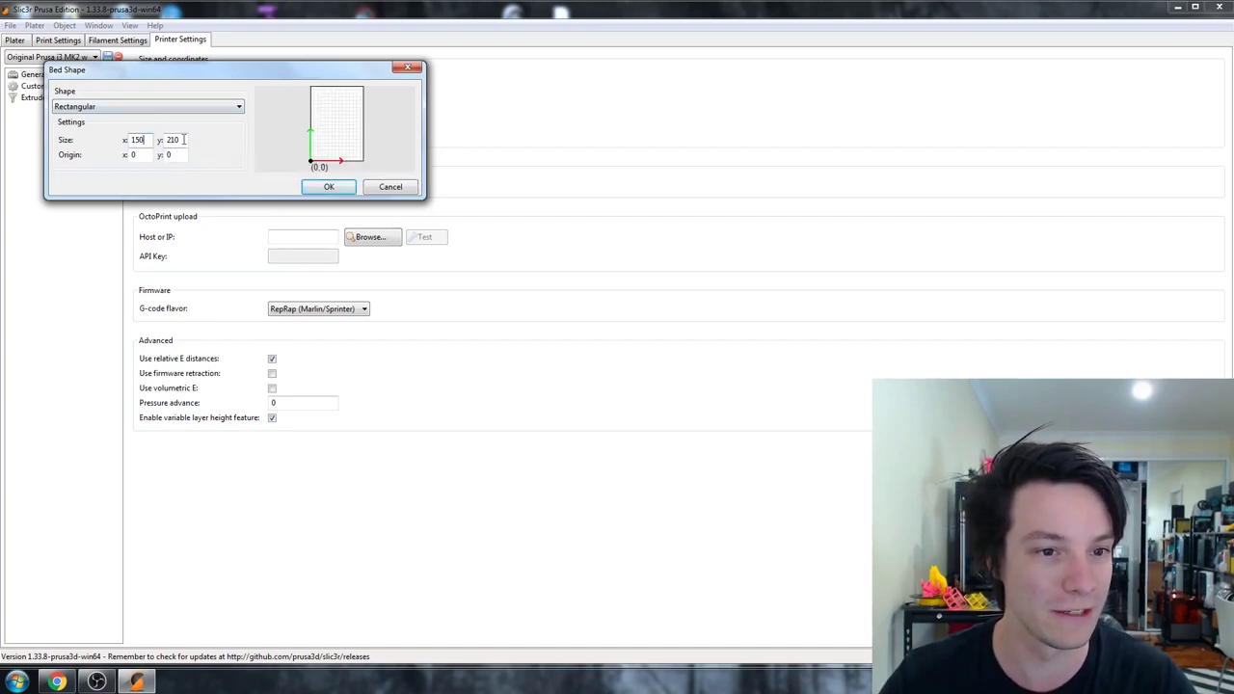
{"action": "double_click", "coordinate": [173, 140]}
{"action": "type", "text": "150"}
{"action": "left_click", "coordinate": [325, 193]}
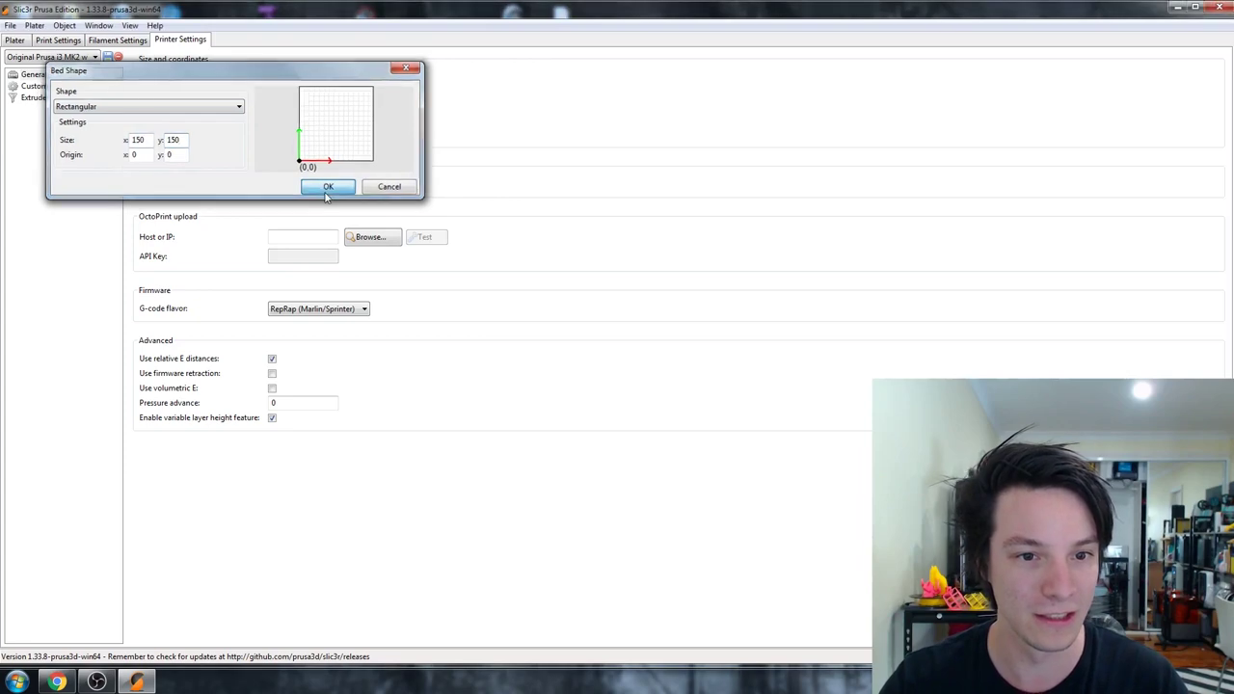
Step: Save the printer settings as a preset named 'Tronxy X1'
{"action": "left_click", "coordinate": [95, 57]}
{"action": "left_click", "coordinate": [108, 58]}
{"action": "left_click", "coordinate": [108, 58]}
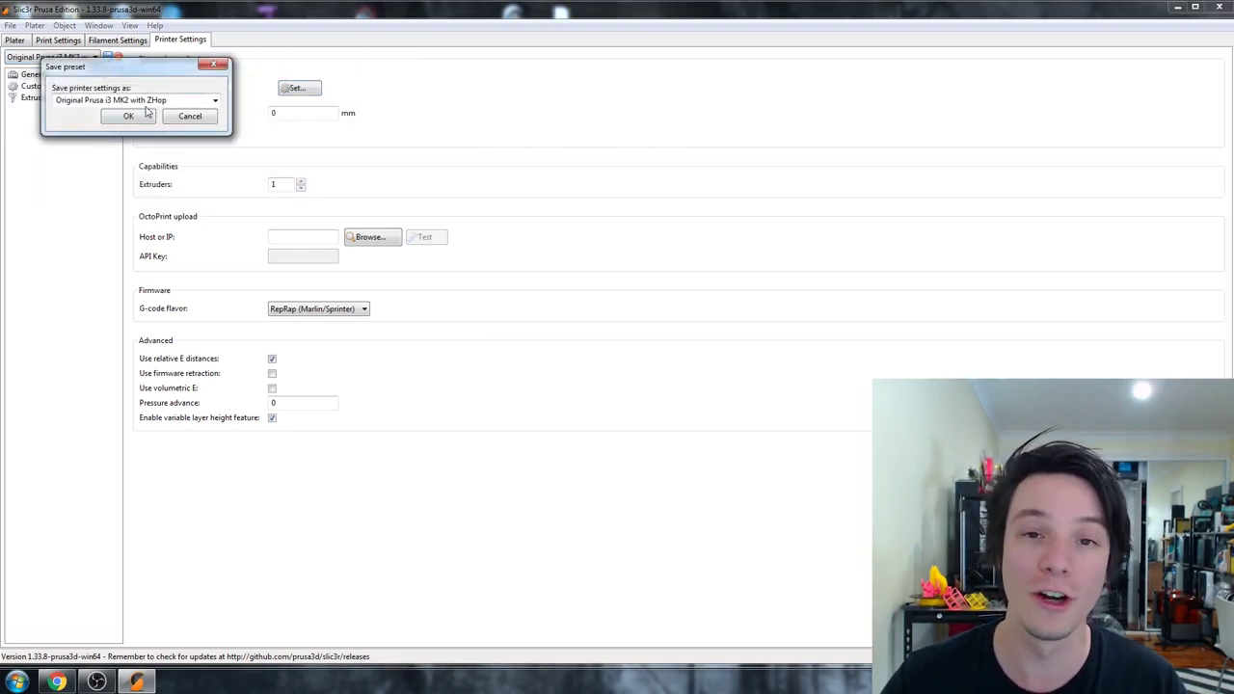
{"action": "left_click", "coordinate": [145, 102]}
{"action": "double_click", "coordinate": [141, 101]}
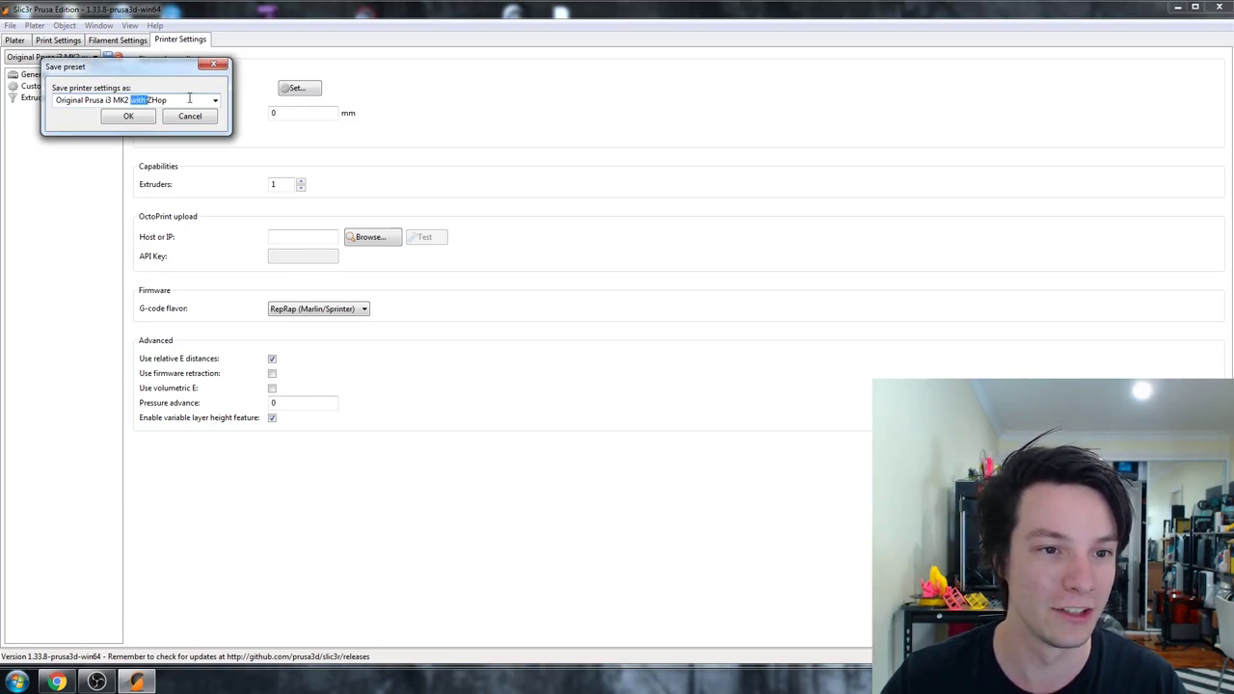
{"action": "key", "text": "ctrl+a"}
{"action": "type", "text": "Tron"}
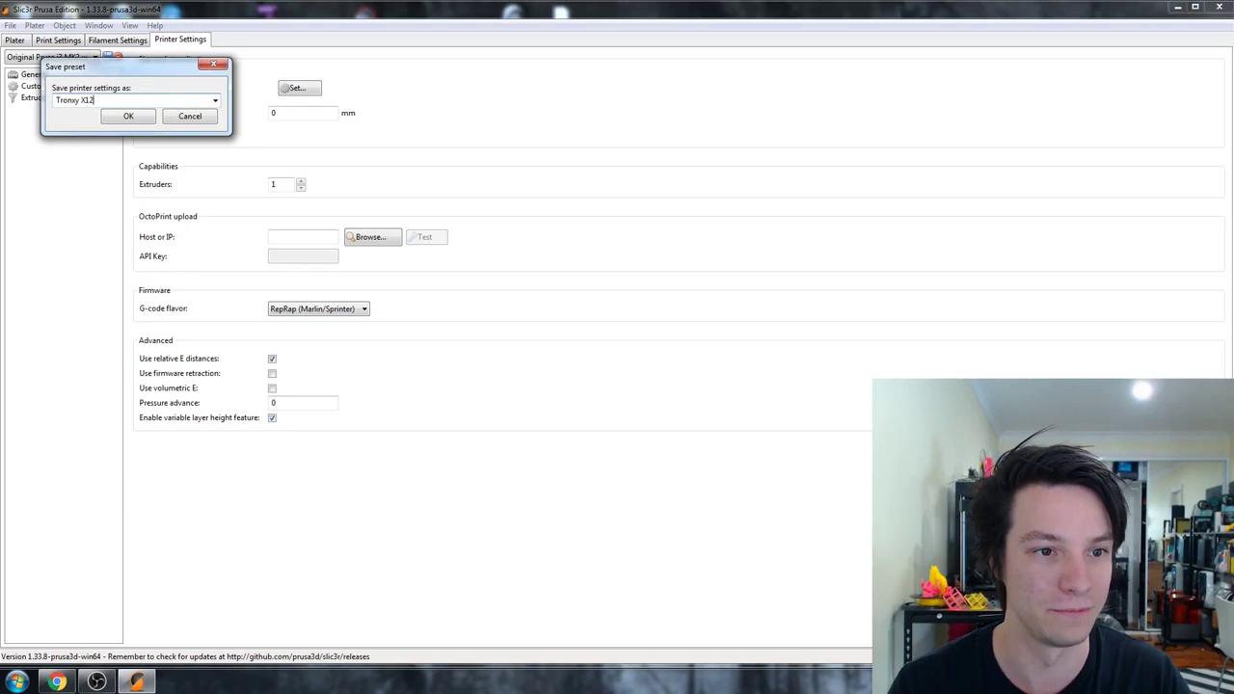
{"action": "type", "text": "xy X1"}
{"action": "key", "text": "Return"}
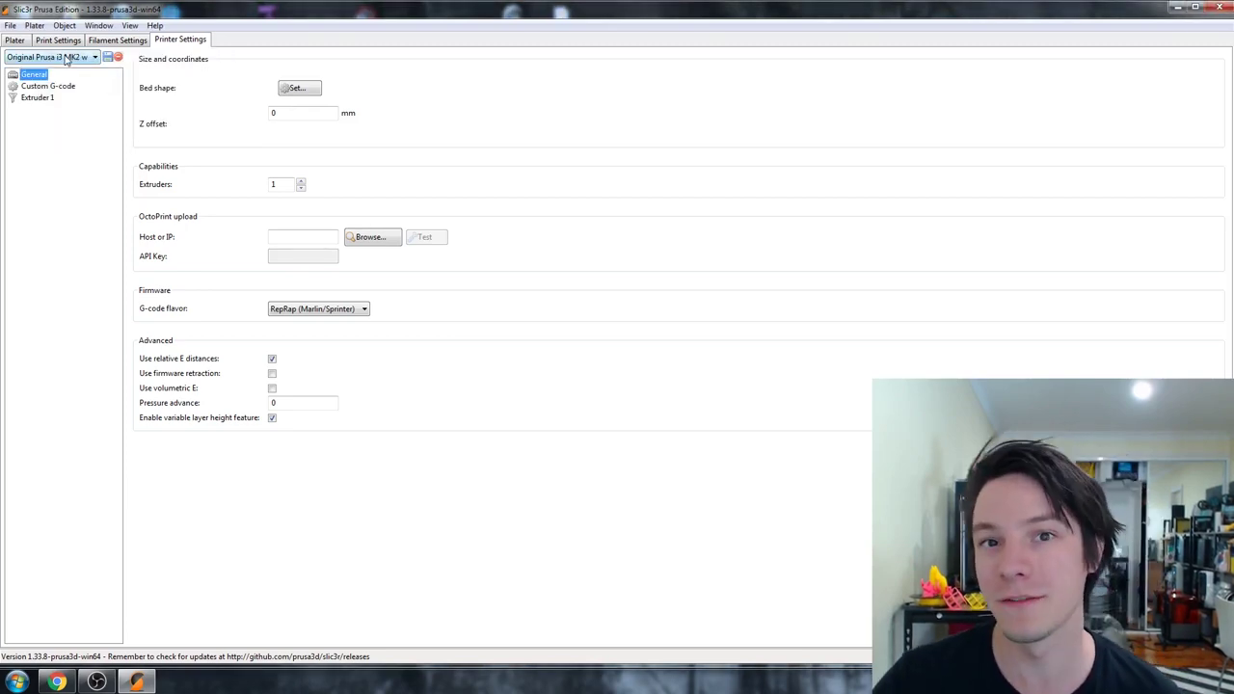
Step: Switch to the TronXY X1 printer preset, discarding the unsaved bed shape changes
{"action": "left_click", "coordinate": [65, 59]}
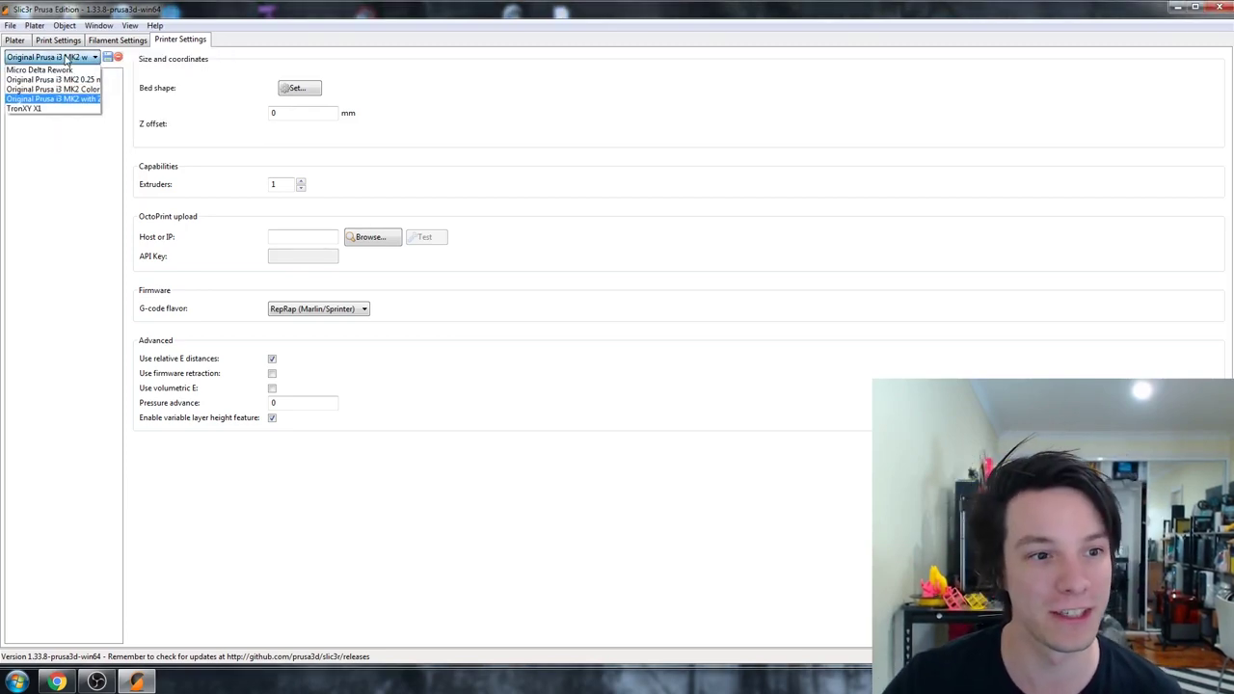
{"action": "left_click", "coordinate": [55, 111]}
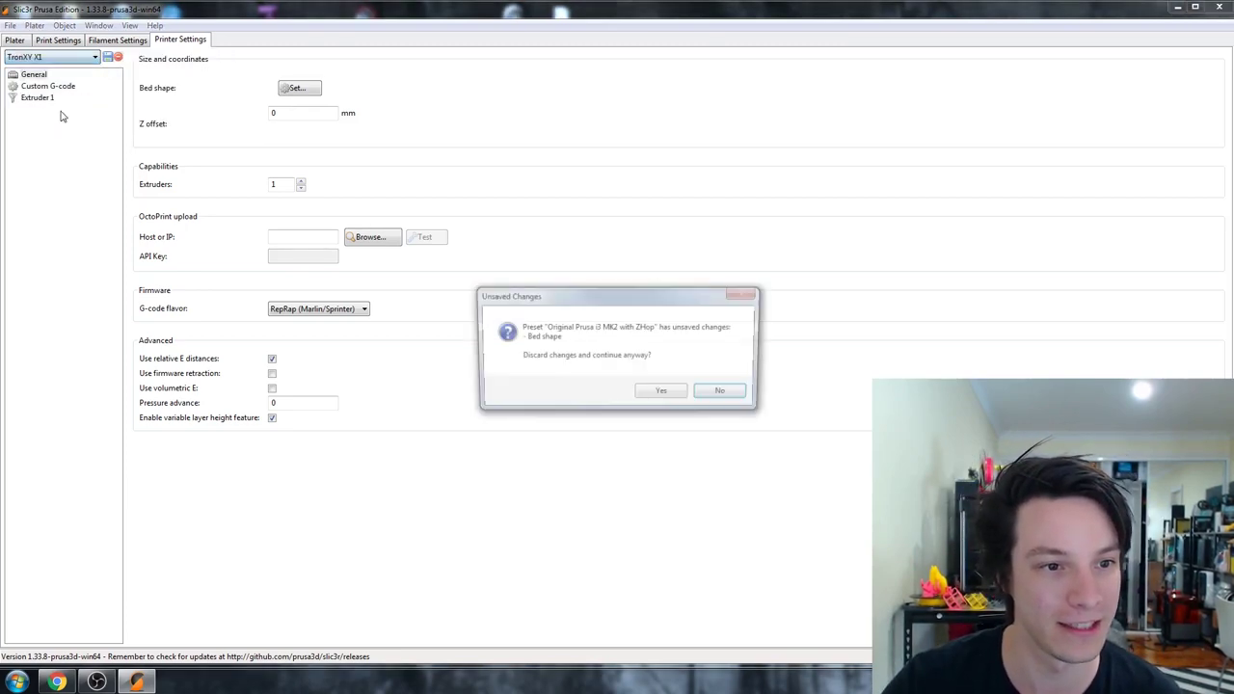
{"action": "left_click", "coordinate": [663, 393]}
Step: Return to the 3D bed view and select the quick torture test model
{"action": "left_click", "coordinate": [15, 41]}
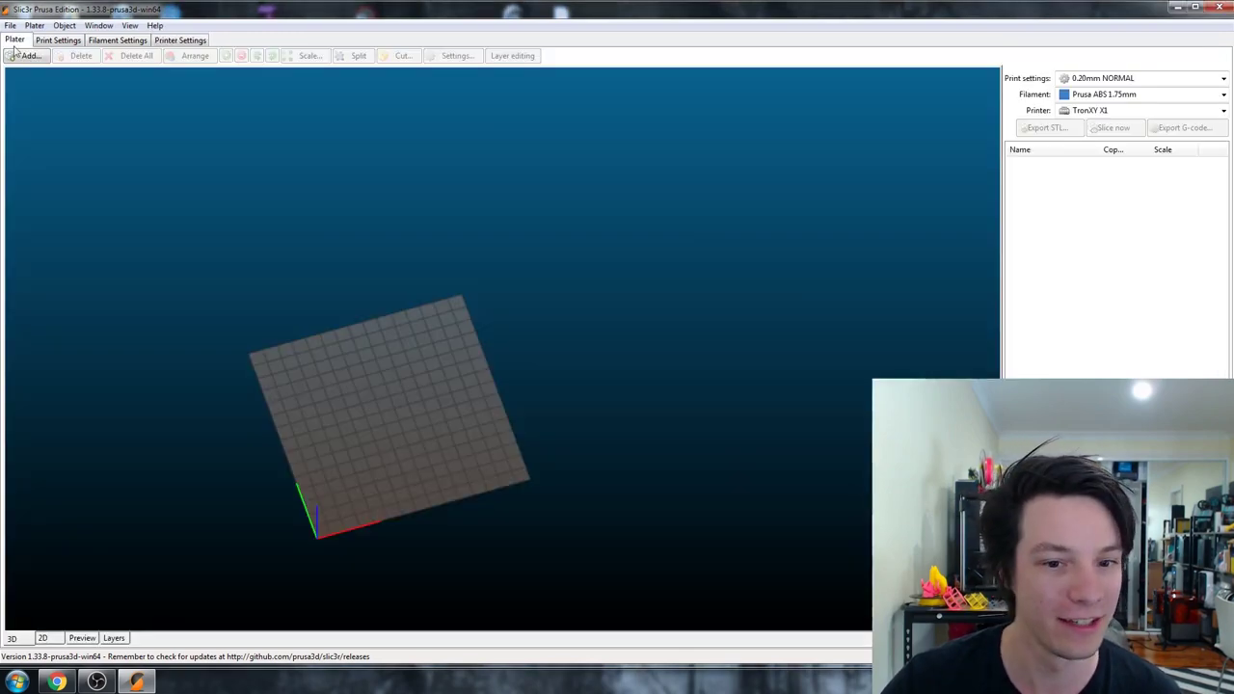
{"action": "left_click_drag", "start_coordinate": [412, 359], "coordinate": [329, 391]}
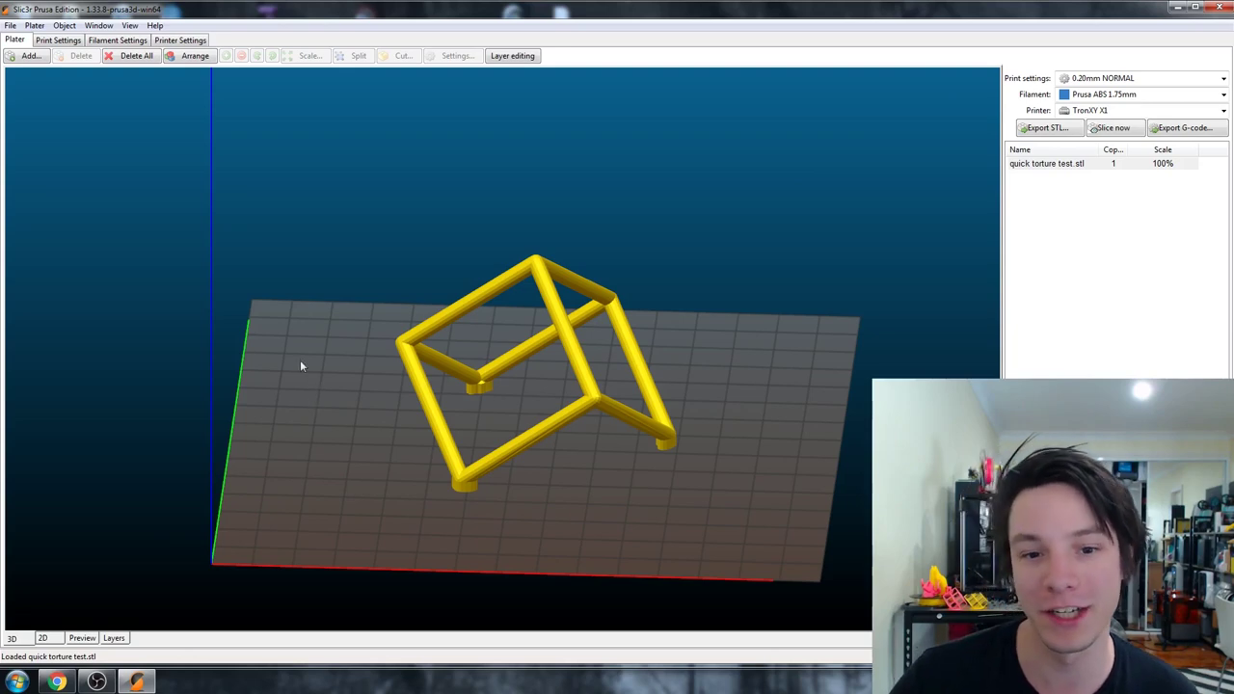
{"action": "left_click", "coordinate": [423, 339]}
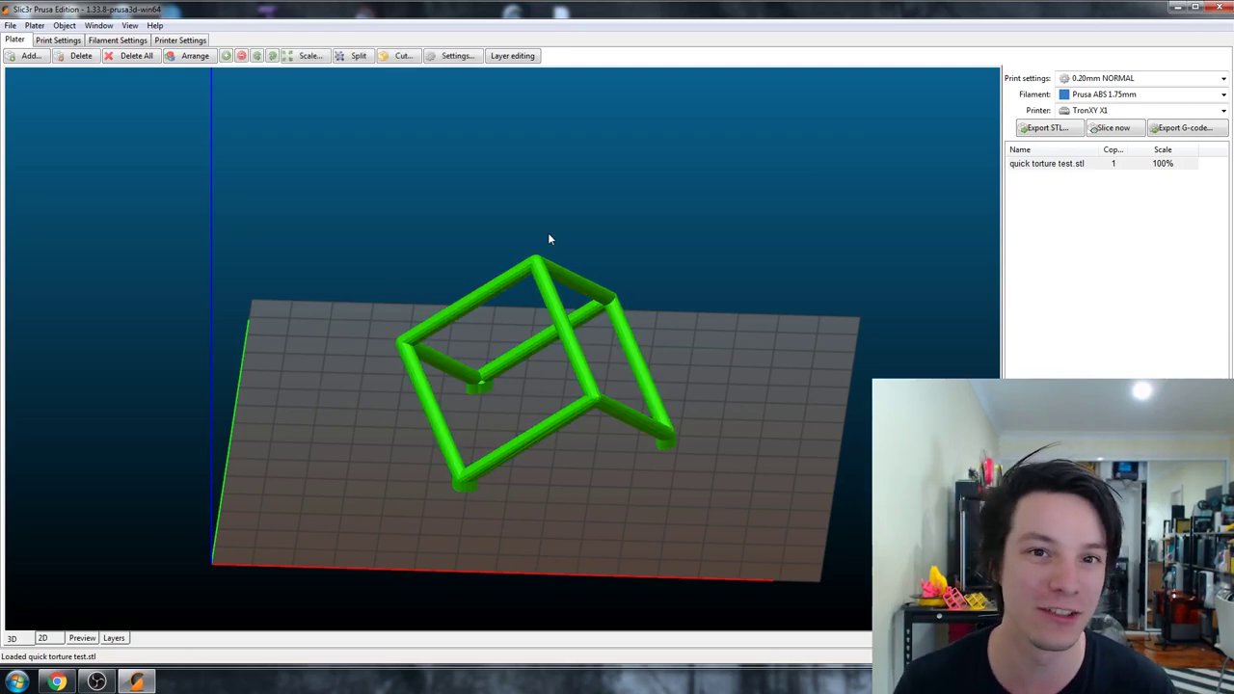
Step: Open the rotate-around-X option without applying it, then view the model from a tilted angle
{"action": "left_click", "coordinate": [61, 26]}
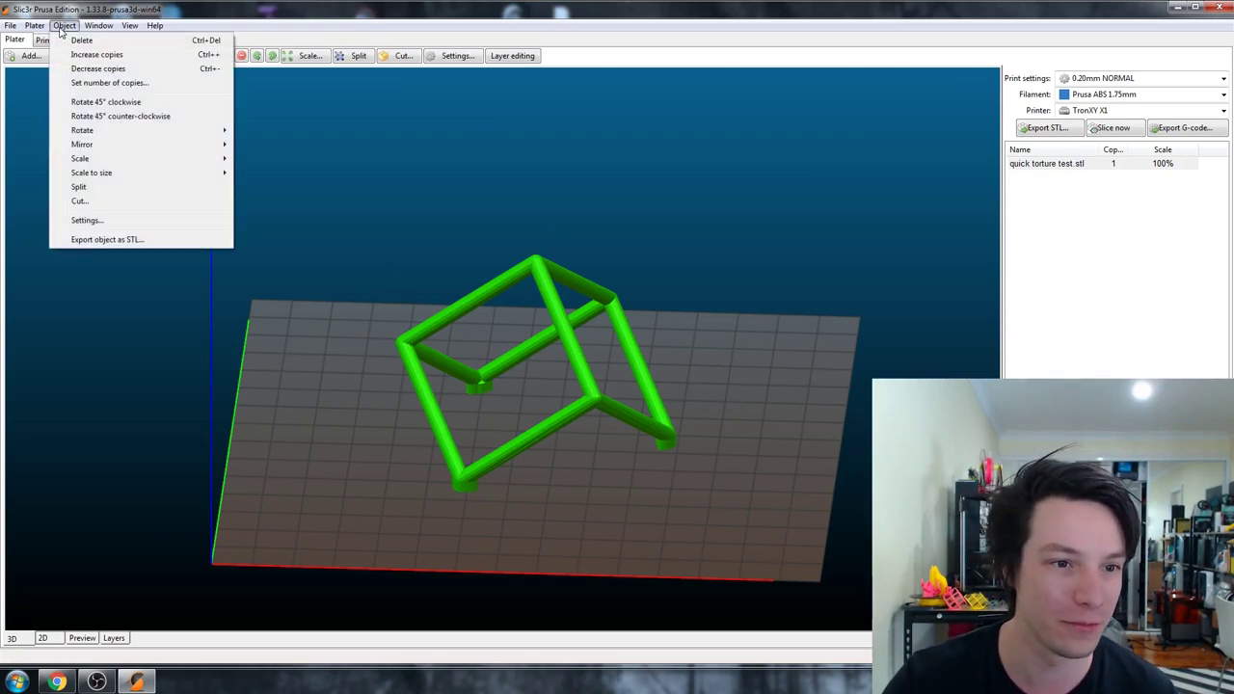
{"action": "mouse_move", "coordinate": [121, 130]}
{"action": "left_click", "coordinate": [276, 129]}
{"action": "left_click", "coordinate": [679, 363]}
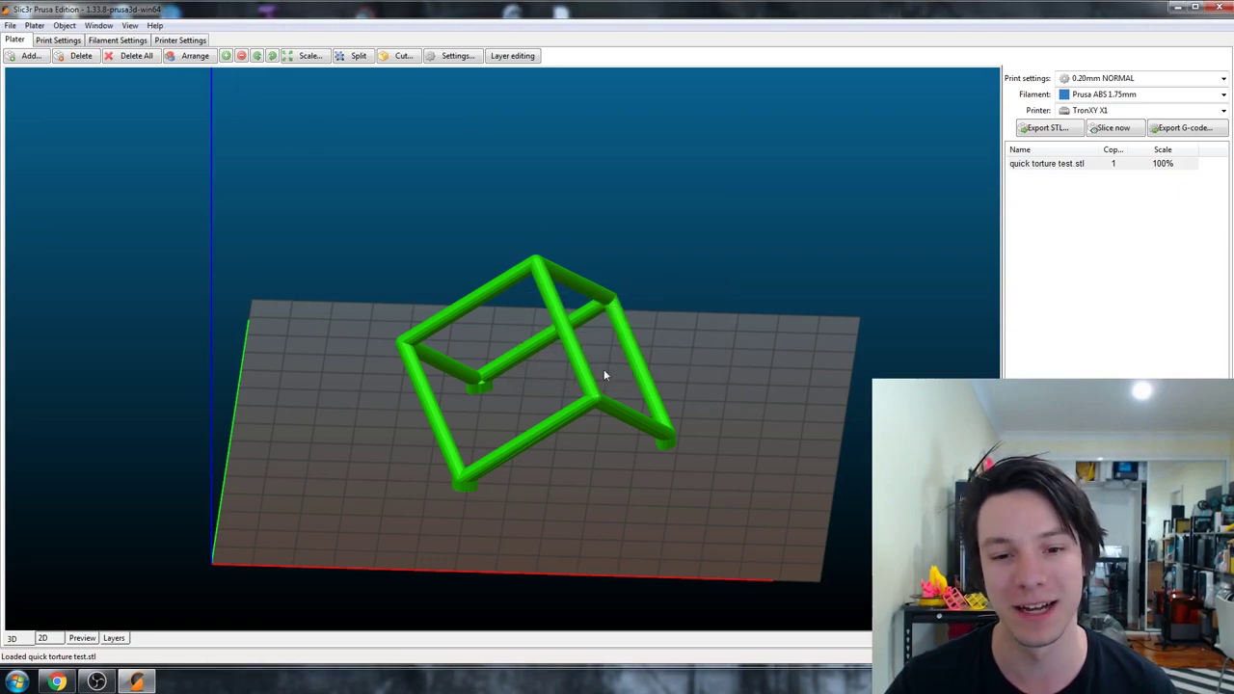
{"action": "left_click_drag", "start_coordinate": [565, 349], "coordinate": [415, 278]}
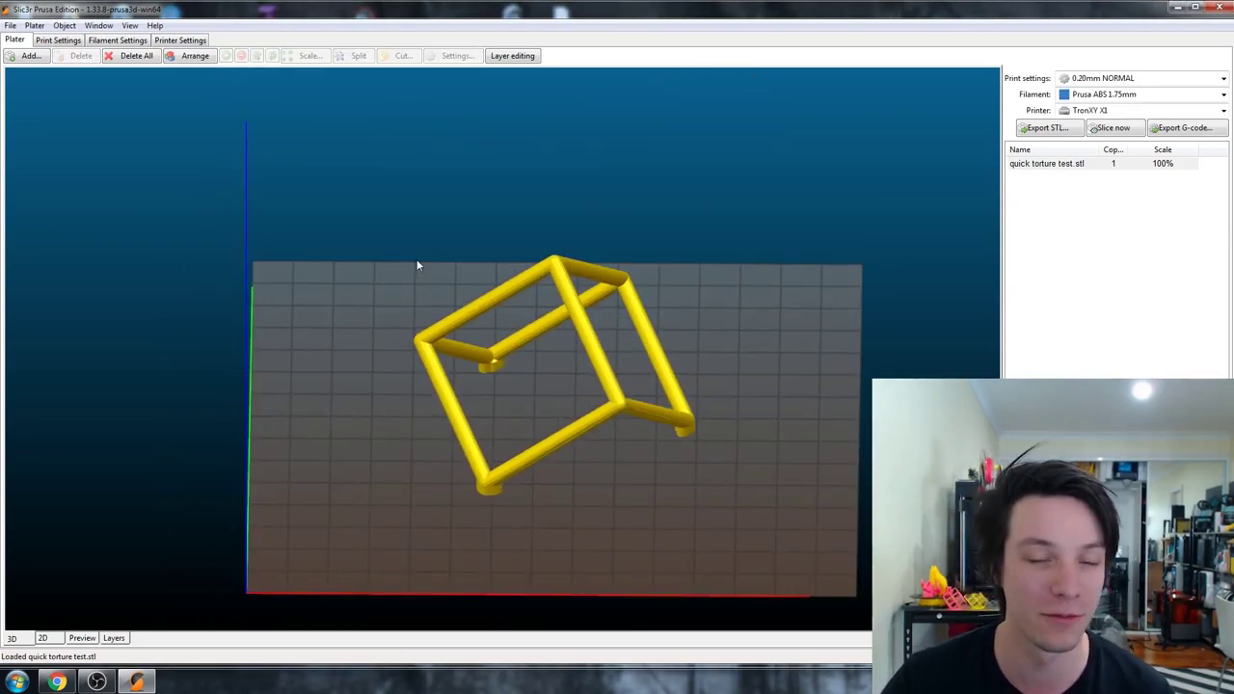
{"action": "left_click_drag", "start_coordinate": [402, 271], "coordinate": [369, 290]}
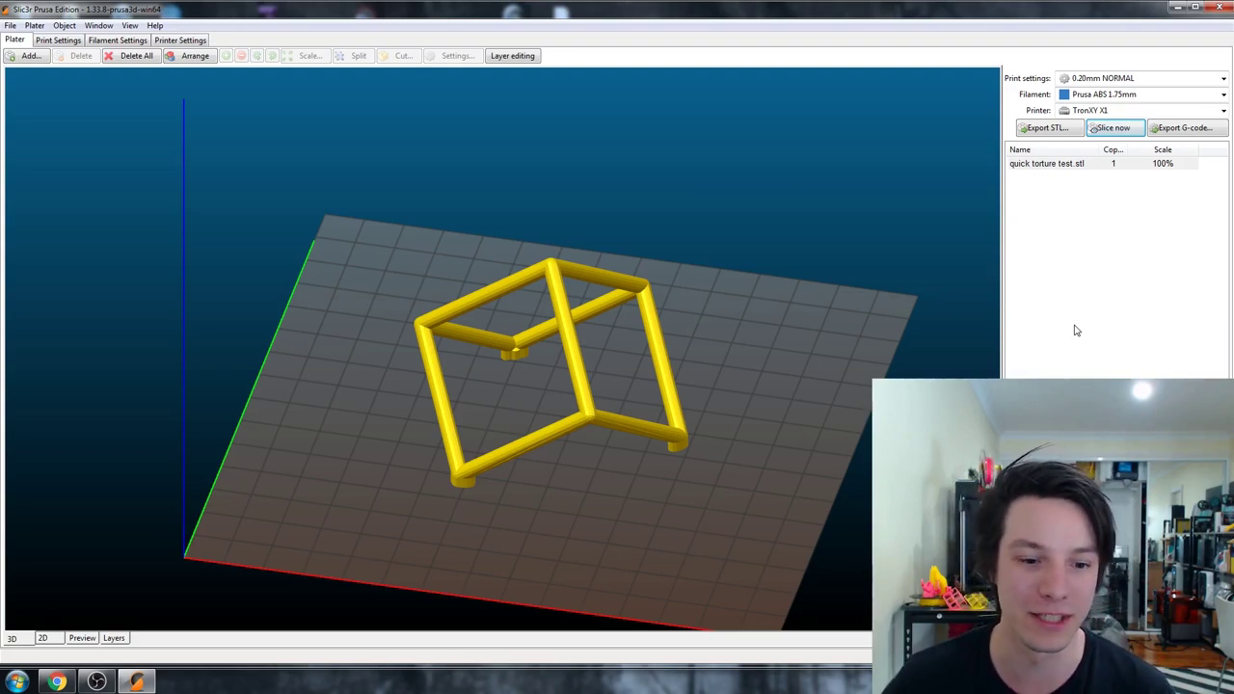
Step: Inspect the lower sliced layers in the toolpath preview, then export as quick torture test.gcode
{"action": "left_click", "coordinate": [83, 638]}
{"action": "left_click_drag", "start_coordinate": [177, 570], "coordinate": [408, 433]}
{"action": "scroll", "coordinate": [403, 438], "scroll_direction": "up", "scroll_amount": 4}
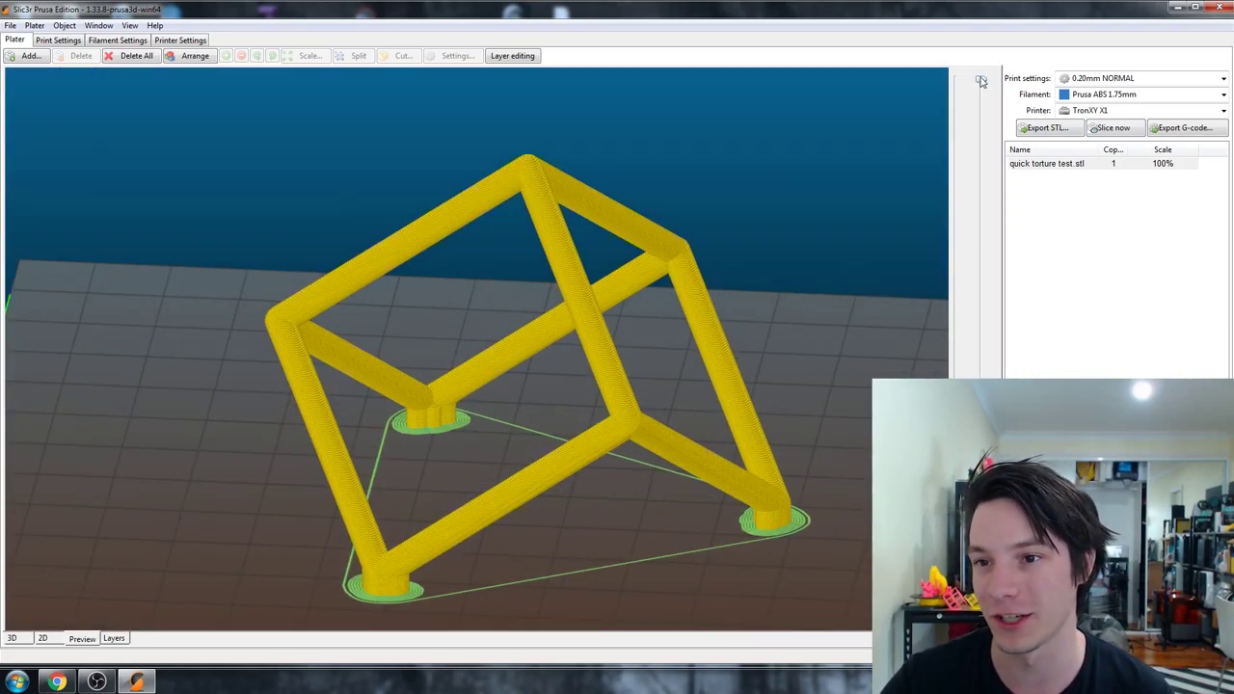
{"action": "left_click_drag", "start_coordinate": [980, 81], "coordinate": [979, 304]}
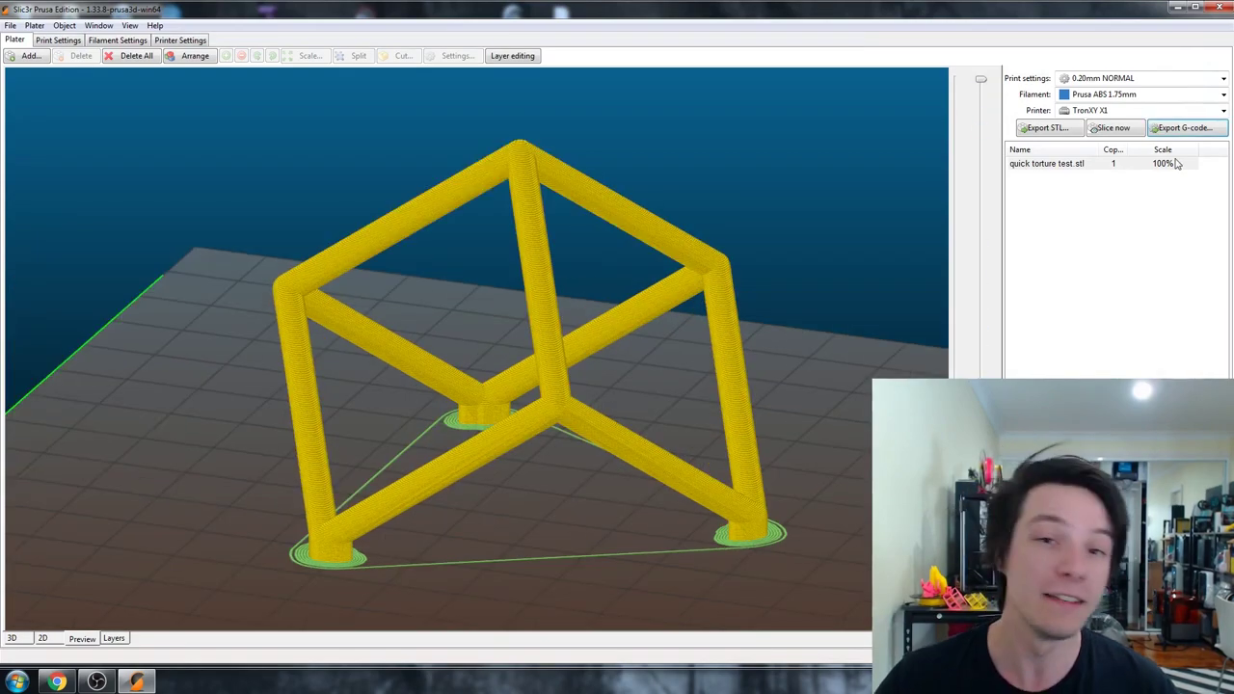
{"action": "left_click", "coordinate": [1185, 129]}
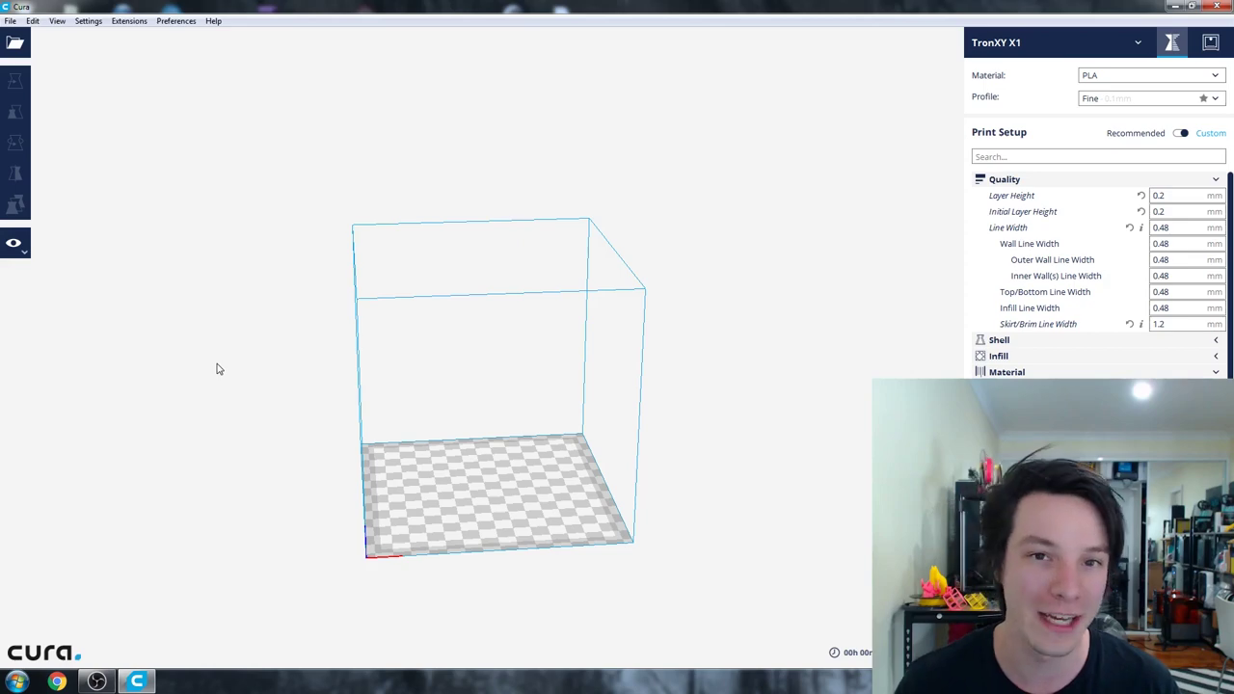
Step: Orbit the empty TronXY X1 build volume in Cura to a higher angle
{"action": "right_click_drag", "start_coordinate": [217, 369], "coordinate": [176, 471]}
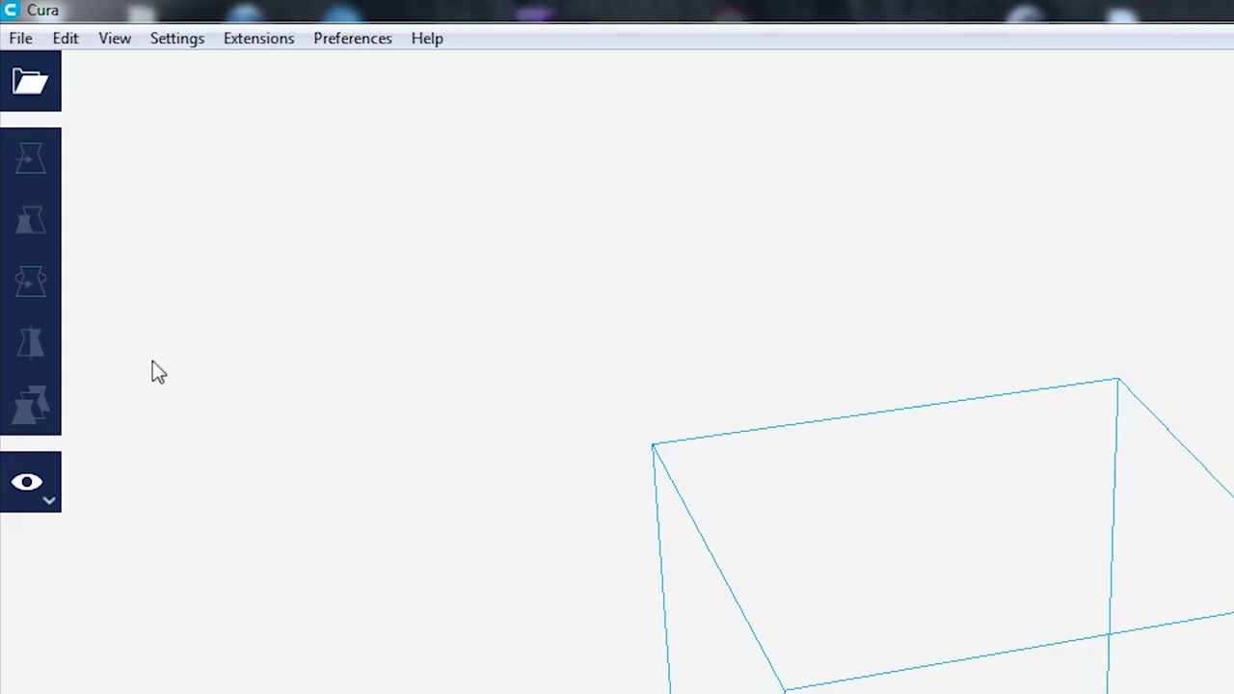
Step: Add a Custom FDM printer named 'tronxy x1' through Settings > Printer > Add Printer
{"action": "left_click", "coordinate": [177, 40]}
{"action": "mouse_move", "coordinate": [221, 77]}
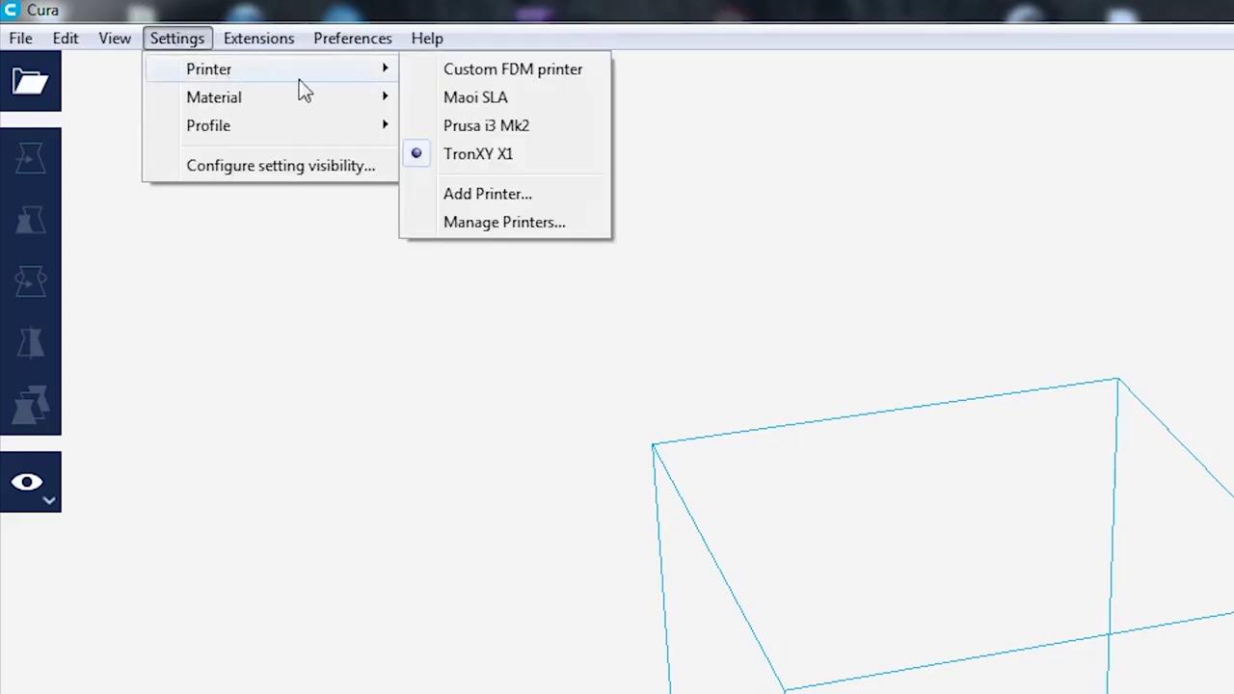
{"action": "left_click", "coordinate": [543, 202]}
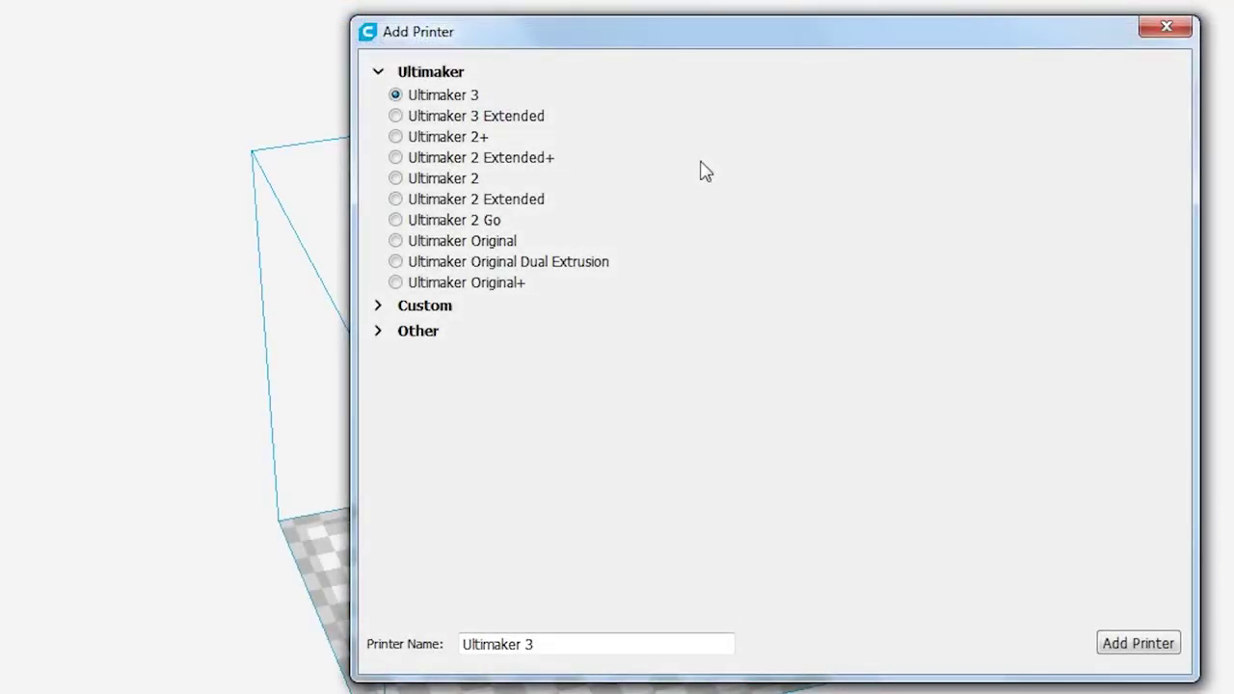
{"action": "left_click", "coordinate": [381, 309]}
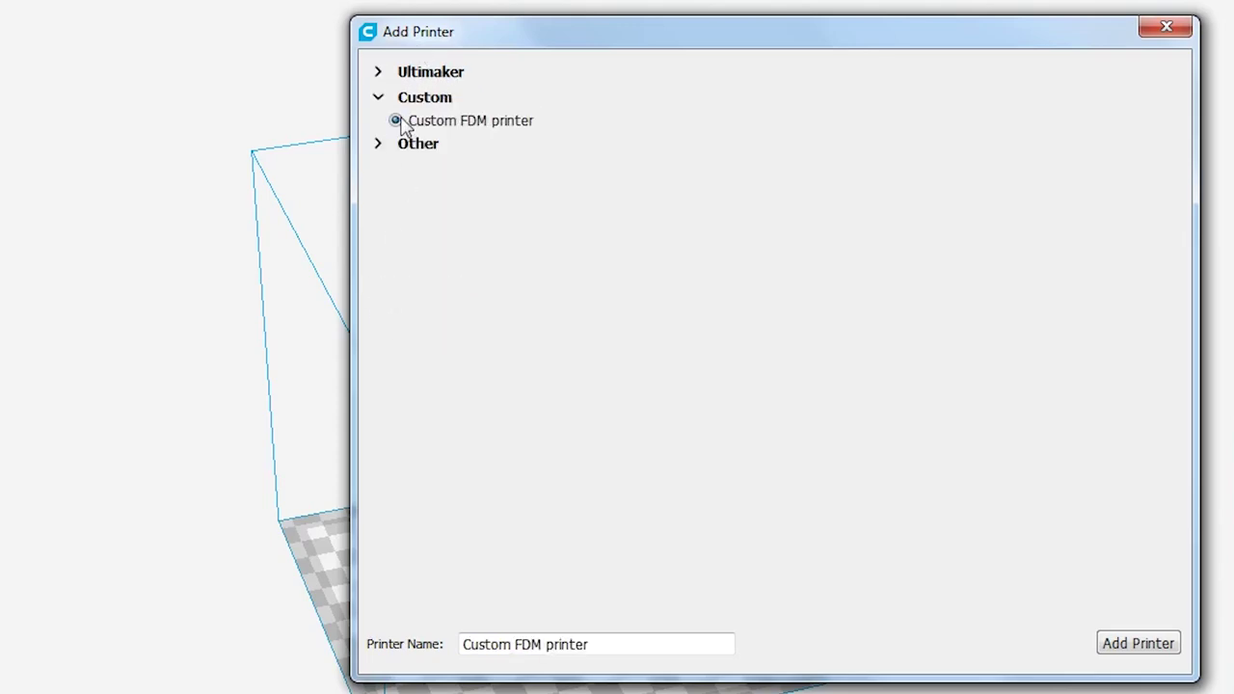
{"action": "triple_click", "coordinate": [609, 643]}
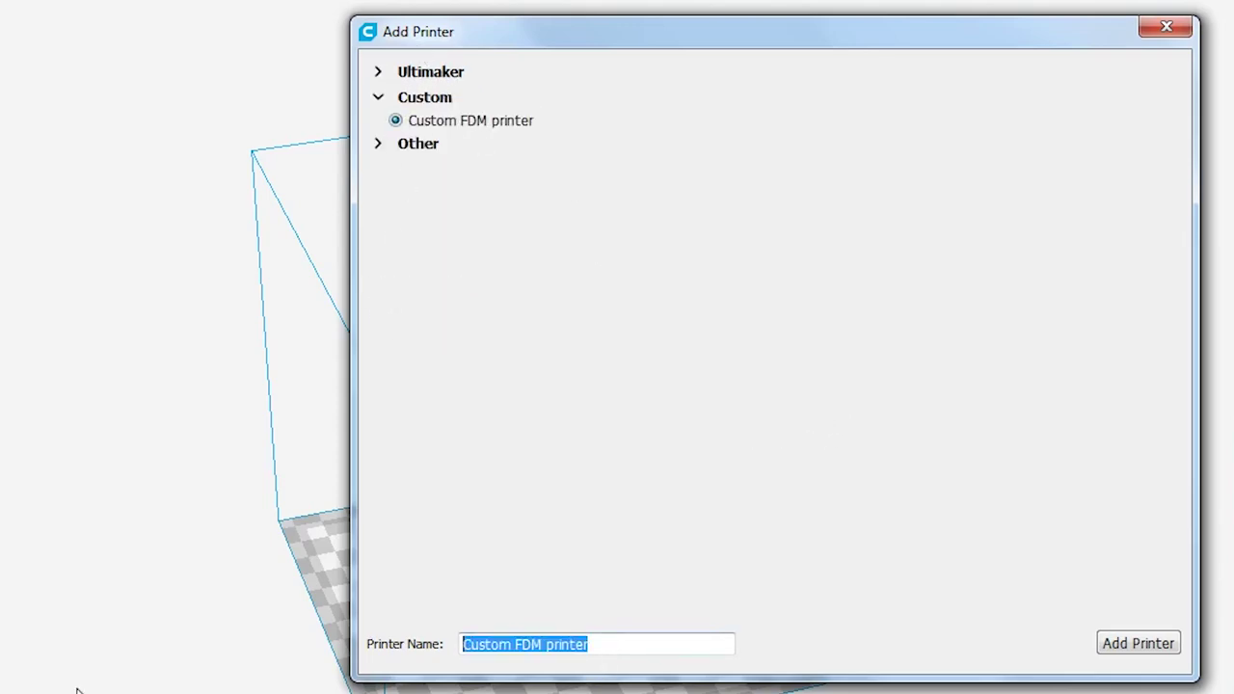
{"action": "type", "text": "tronx"}
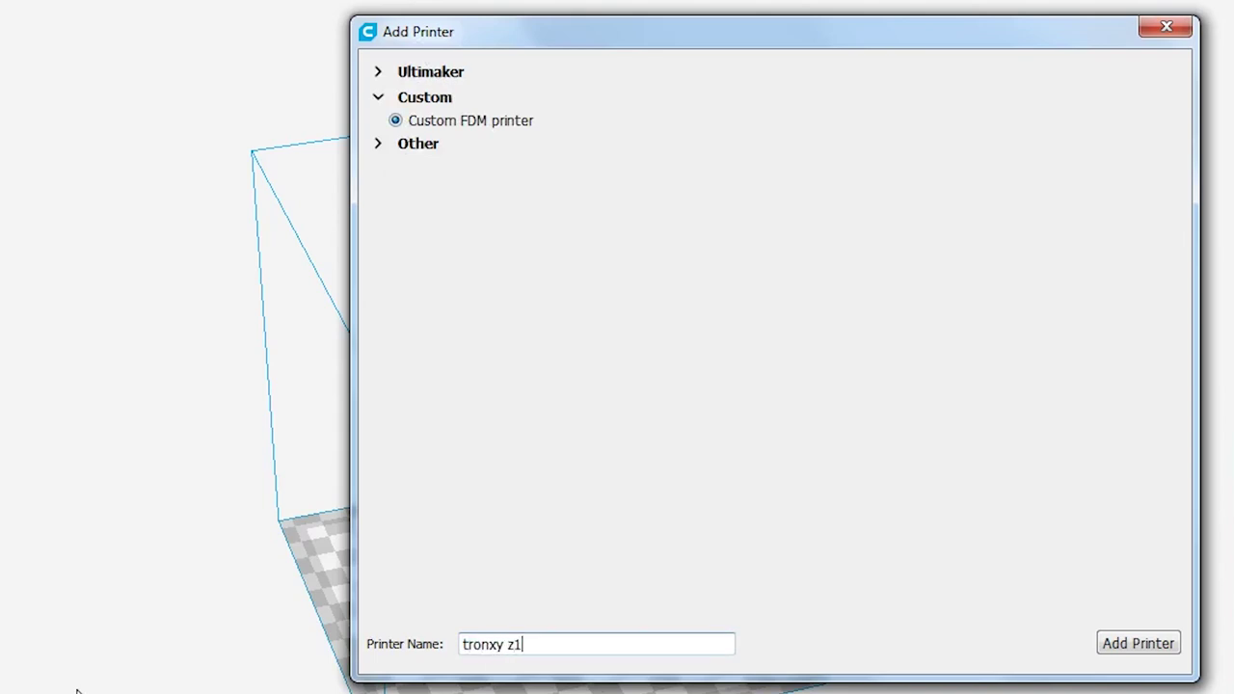
{"action": "type", "text": "y x1"}
{"action": "left_click", "coordinate": [1159, 649]}
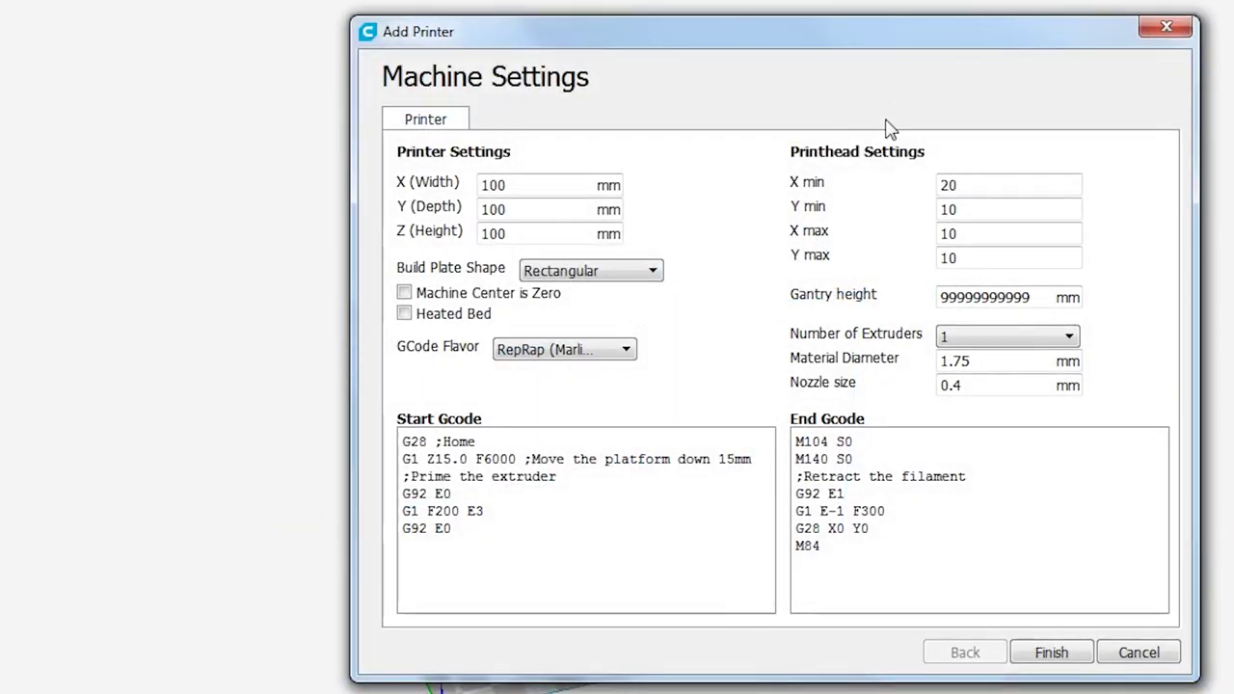
Step: Enter 150 for the X width, Y depth and Z height in Machine Settings
{"action": "left_click_drag", "start_coordinate": [583, 186], "coordinate": [284, 193]}
{"action": "type", "text": "150"}
{"action": "key", "text": "Tab"}
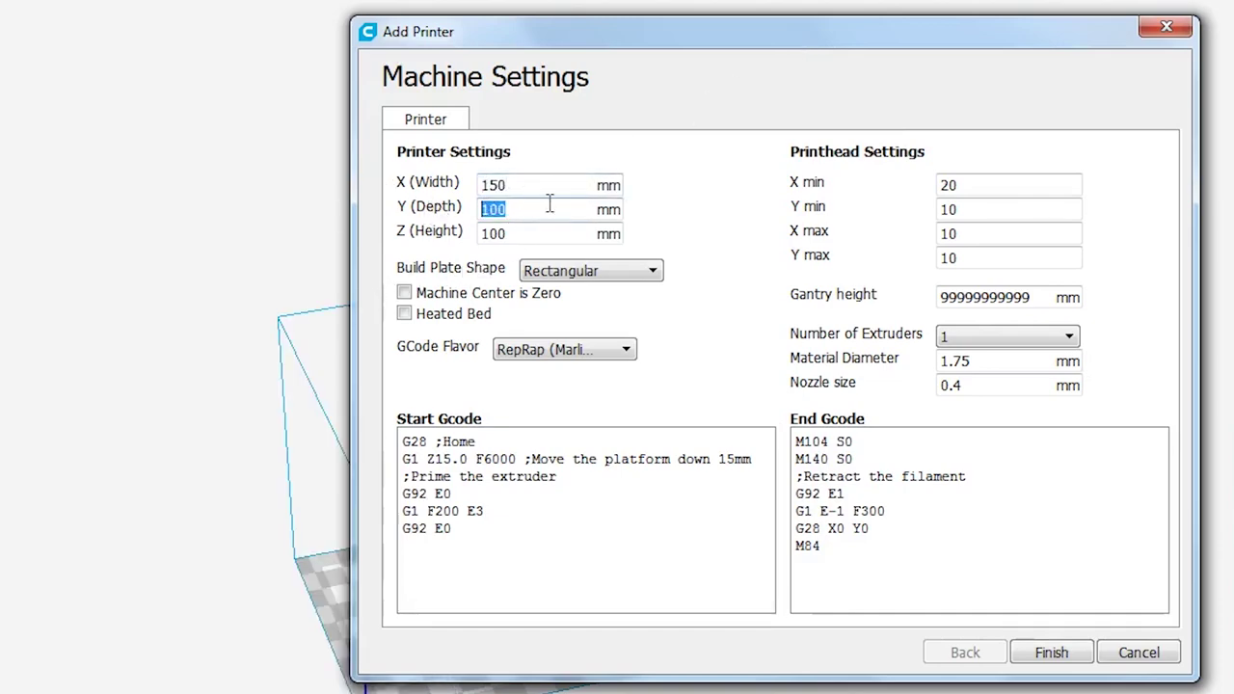
{"action": "type", "text": "150"}
{"action": "key", "text": "Tab"}
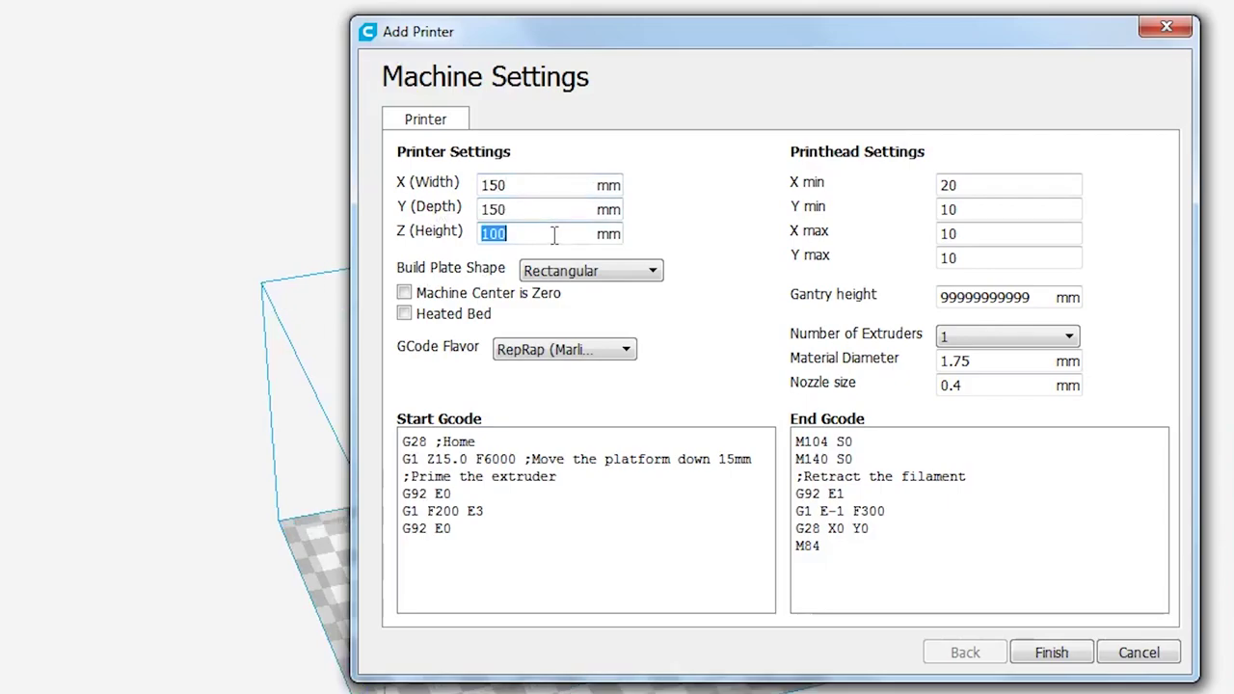
{"action": "type", "text": "150"}
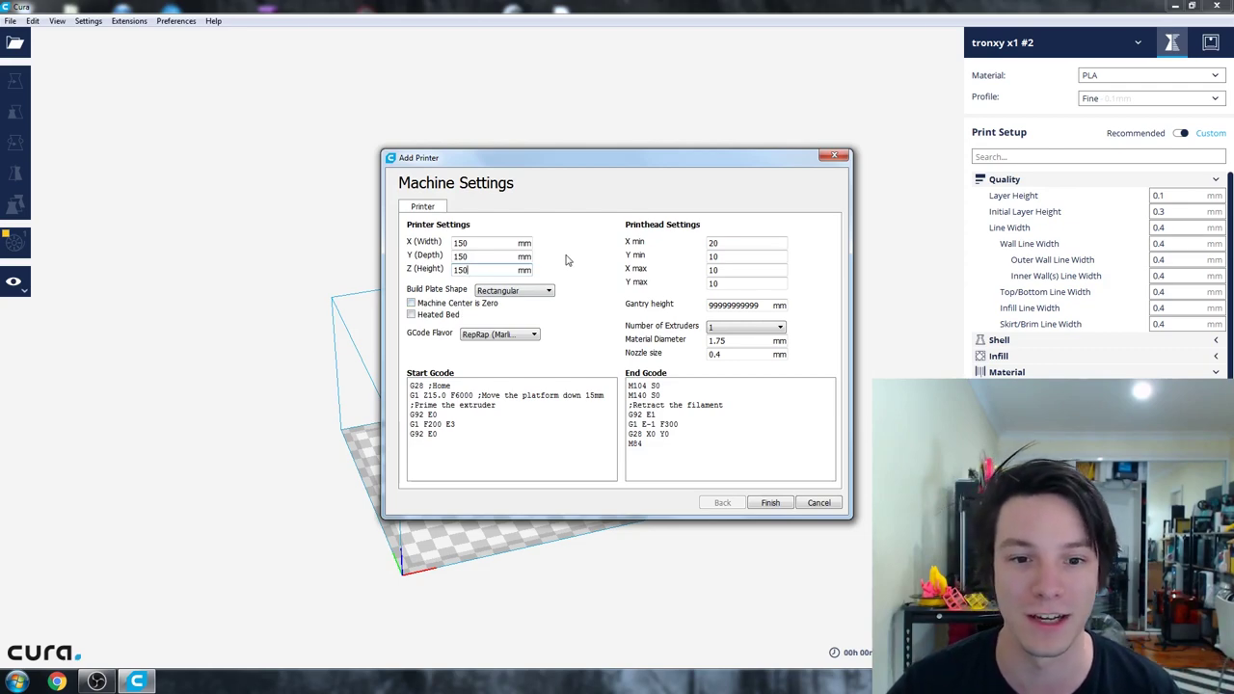
{"action": "left_click", "coordinate": [739, 243]}
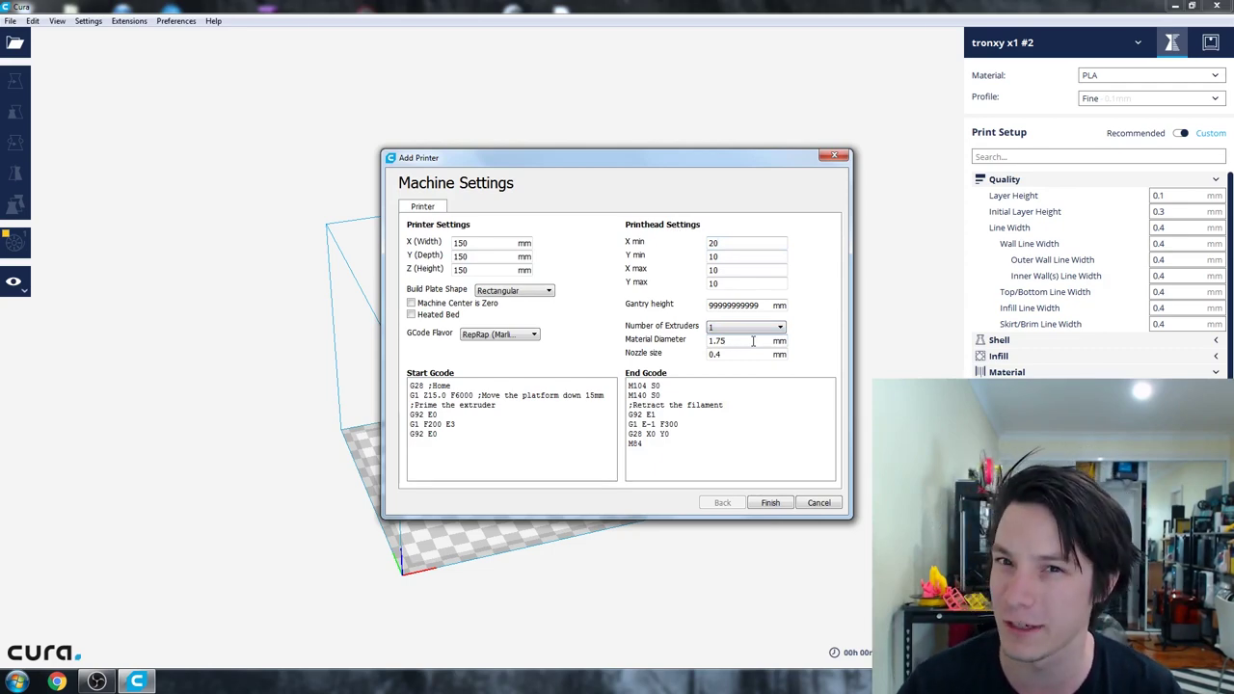
Step: Delete the platform-lowering and prime comment lines from the start G-code
{"action": "left_click", "coordinate": [680, 453]}
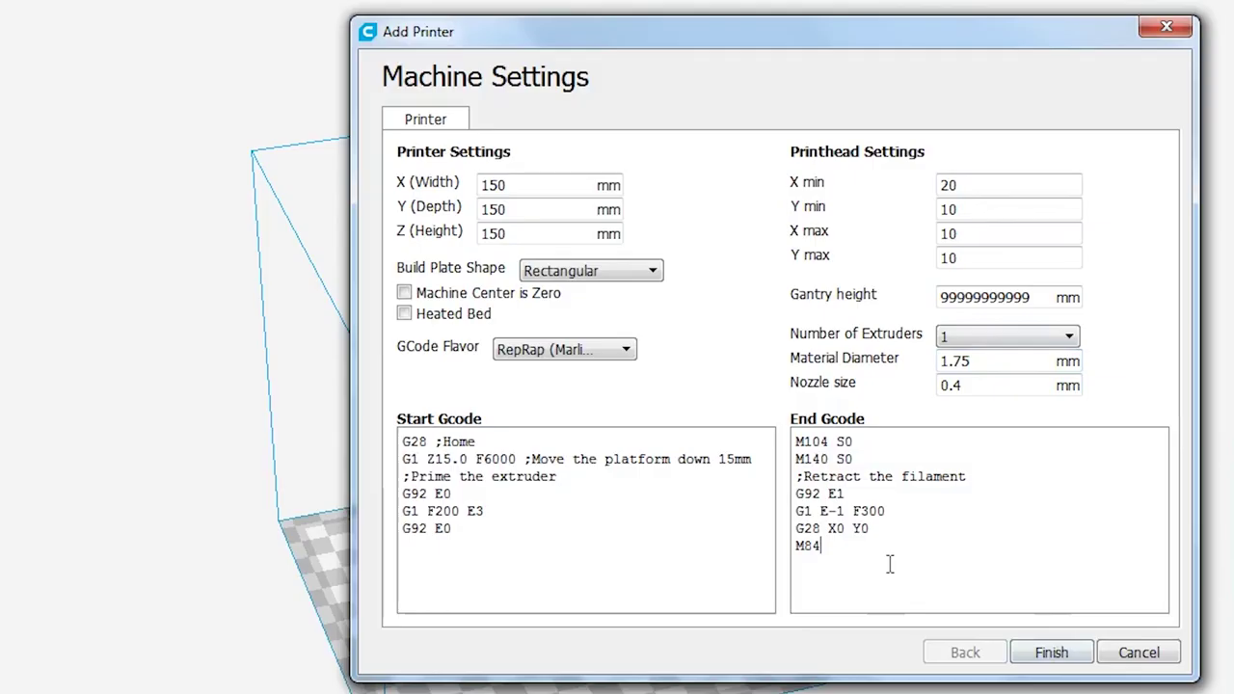
{"action": "left_click", "coordinate": [684, 537]}
{"action": "left_click_drag", "start_coordinate": [403, 459], "coordinate": [730, 474]}
{"action": "key", "text": "BackSpace"}
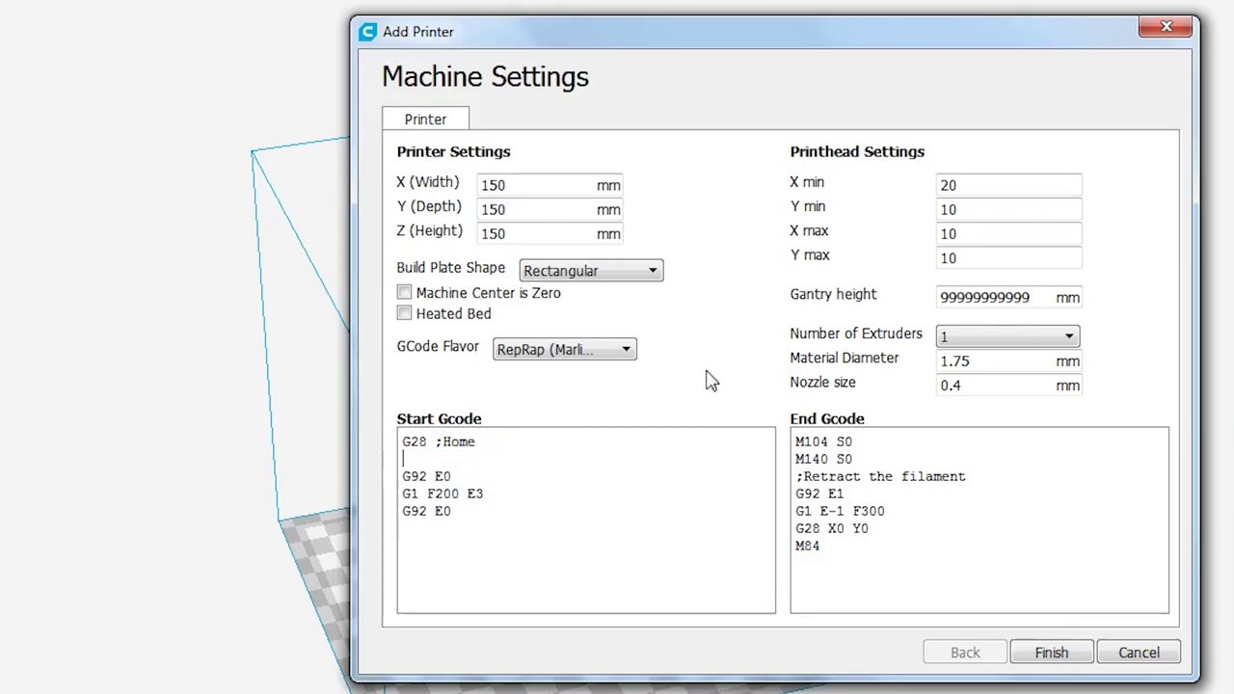
{"action": "key", "text": "BackSpace"}
Step: Delete the G92 E0 and G1 F200 E3 lines, leaving only G28 ;Home
{"action": "left_click", "coordinate": [540, 458]}
{"action": "key", "text": "shift+Home"}
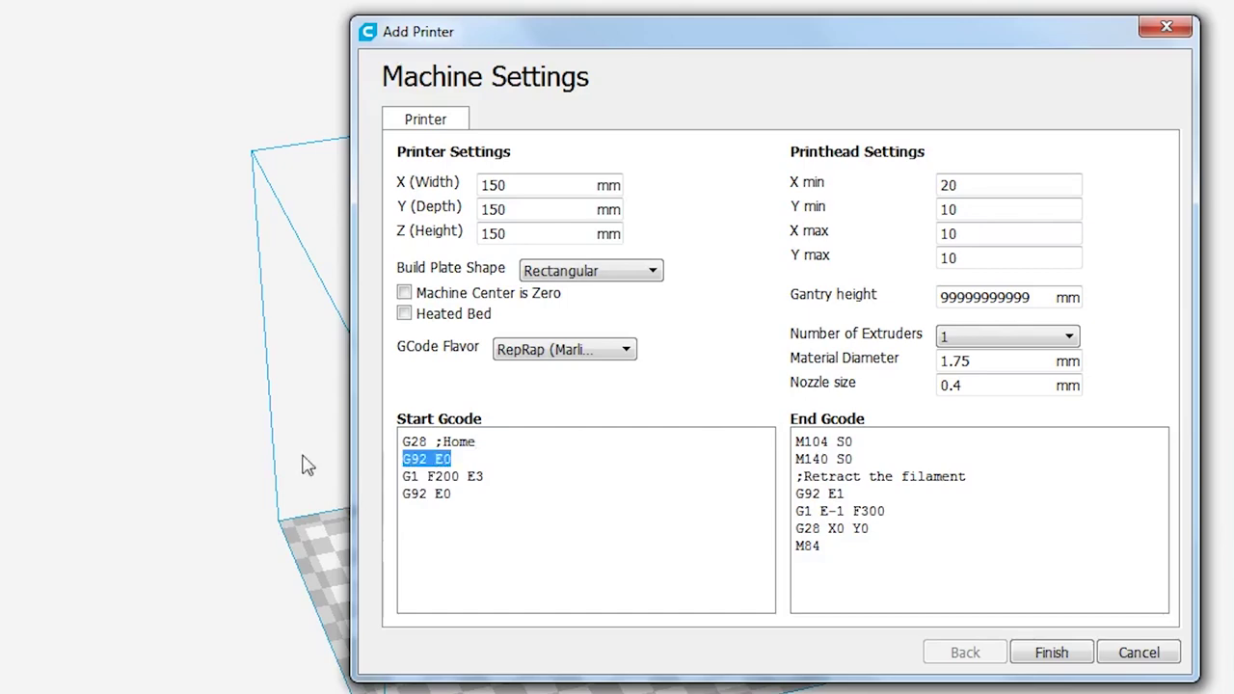
{"action": "key", "text": "BackSpace"}
{"action": "key", "text": "BackSpace"}
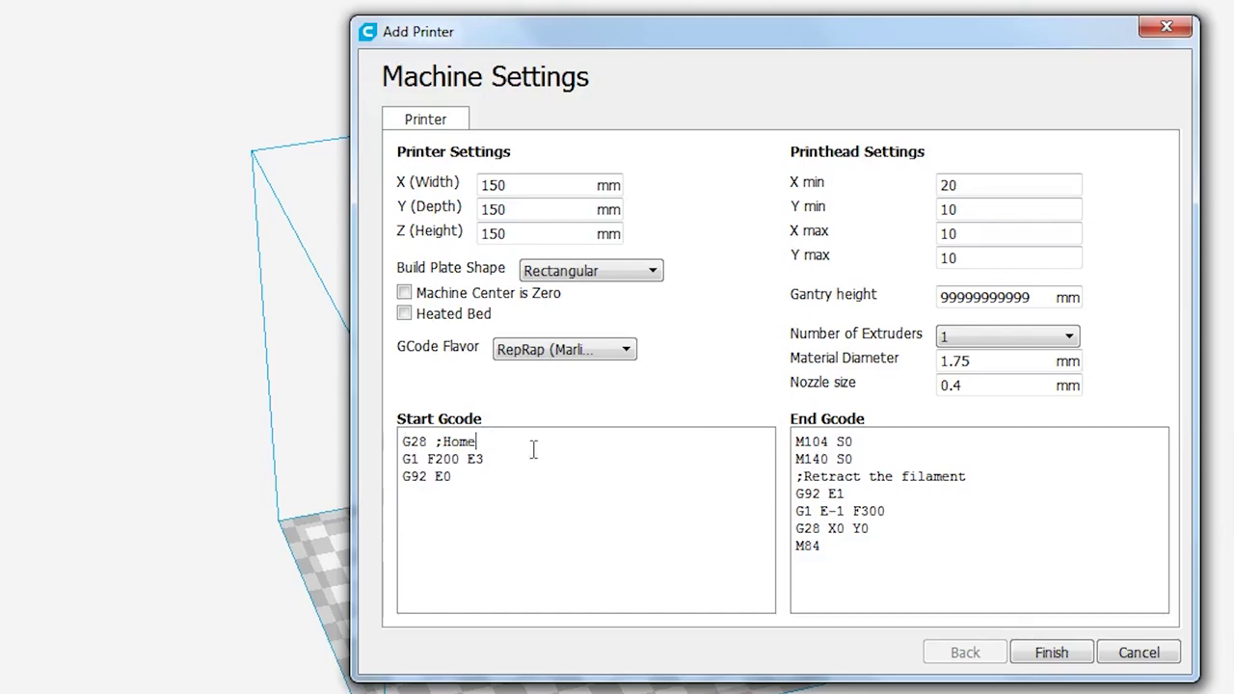
{"action": "left_click_drag", "start_coordinate": [524, 482], "coordinate": [309, 463]}
{"action": "key", "text": "BackSpace"}
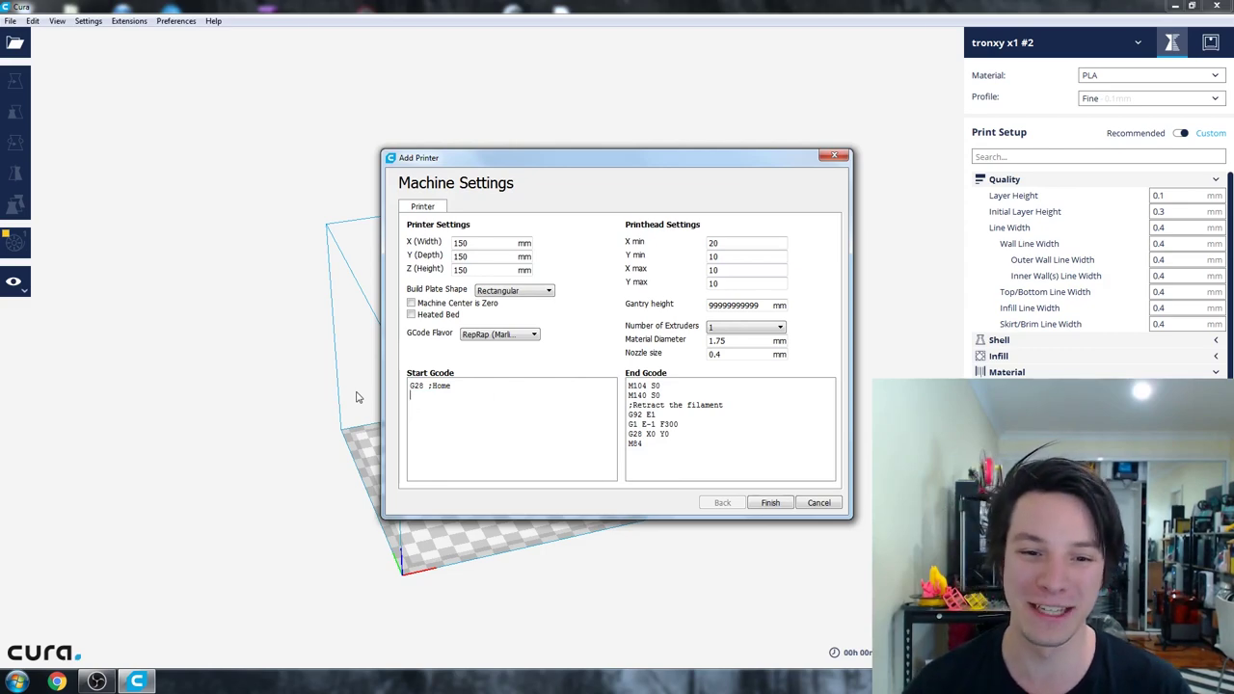
{"action": "key", "text": "BackSpace"}
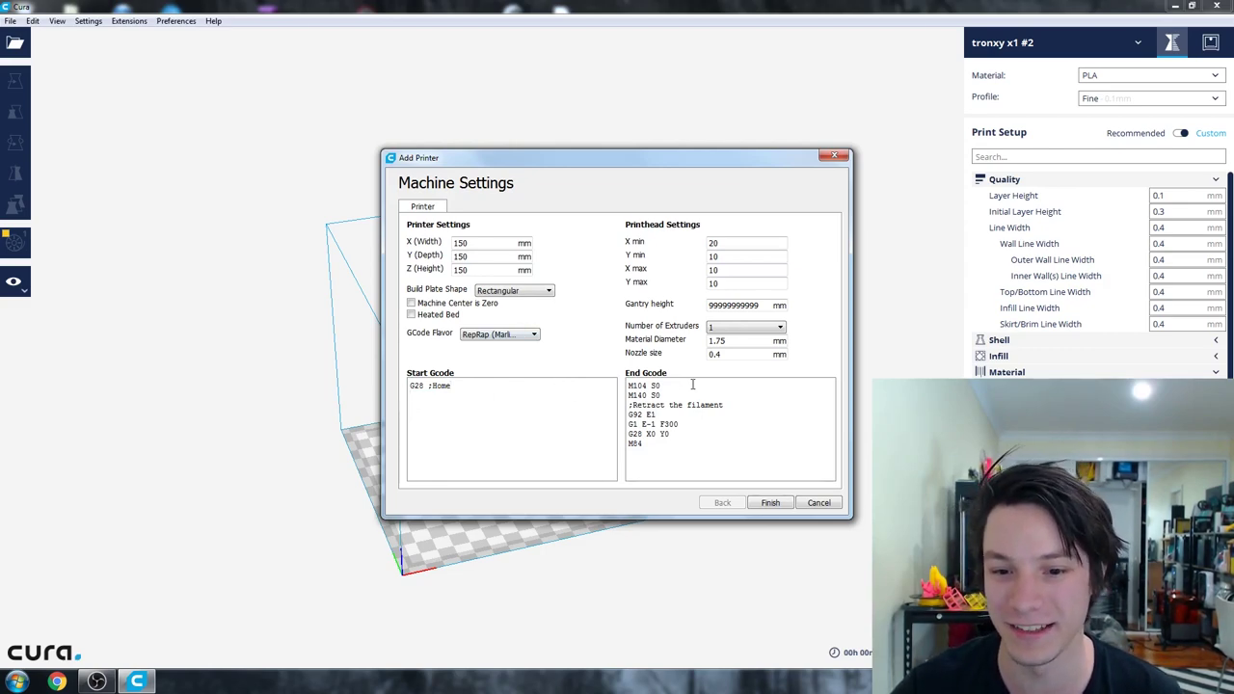
Step: Finish creating the printer and toggle print setup between Recommended and Custom
{"action": "left_click", "coordinate": [770, 503]}
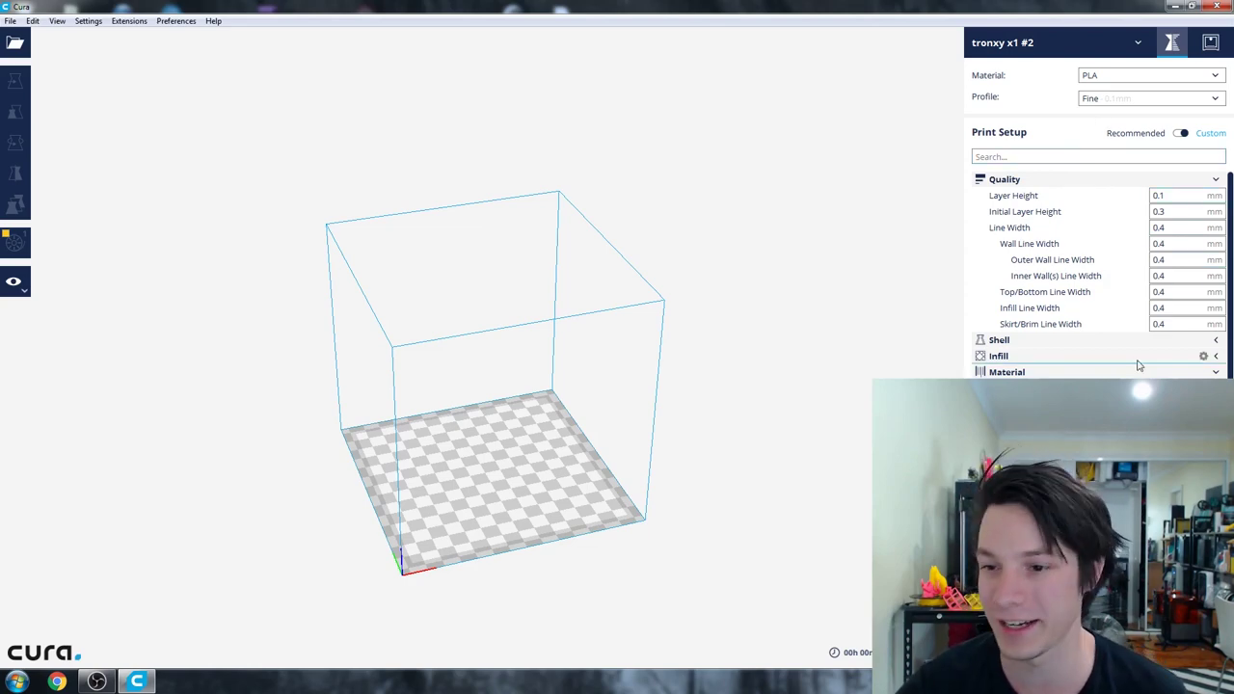
{"action": "scroll", "coordinate": [1118, 212], "scroll_direction": "down", "scroll_amount": 2}
{"action": "scroll", "coordinate": [1127, 327], "scroll_direction": "up", "scroll_amount": 2}
{"action": "scroll", "coordinate": [1124, 323], "scroll_direction": "down", "scroll_amount": 7}
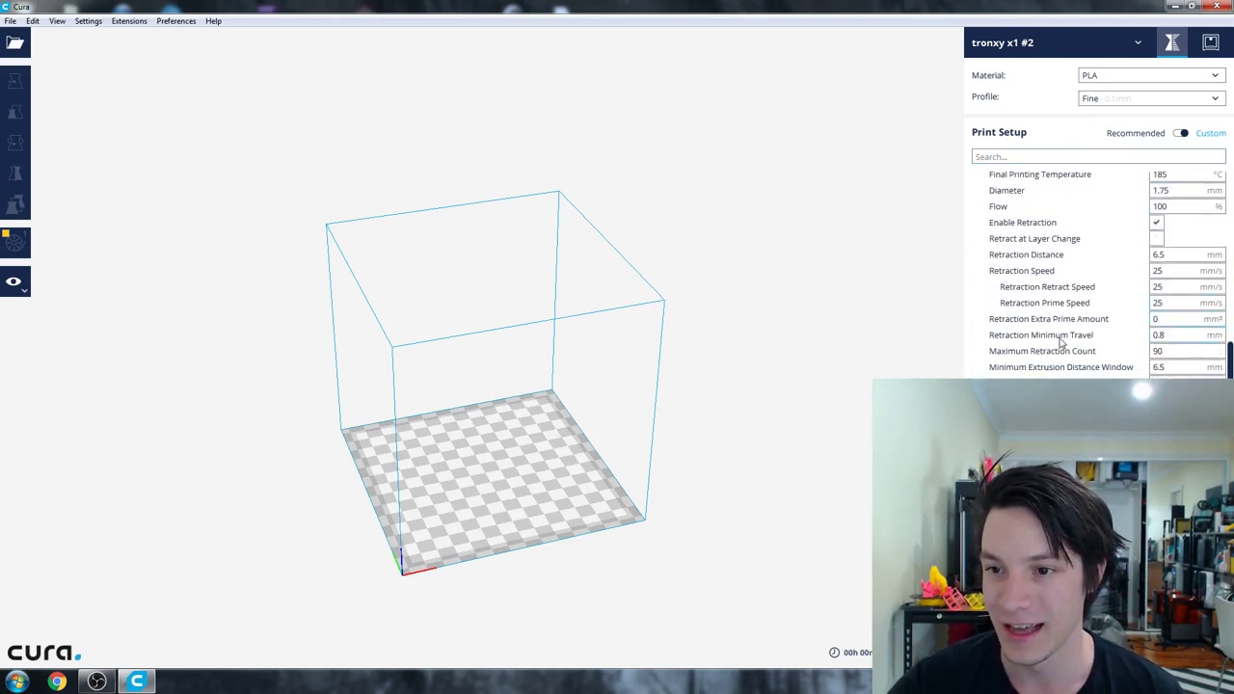
{"action": "scroll", "coordinate": [1133, 217], "scroll_direction": "up", "scroll_amount": 7}
{"action": "left_click", "coordinate": [1183, 135]}
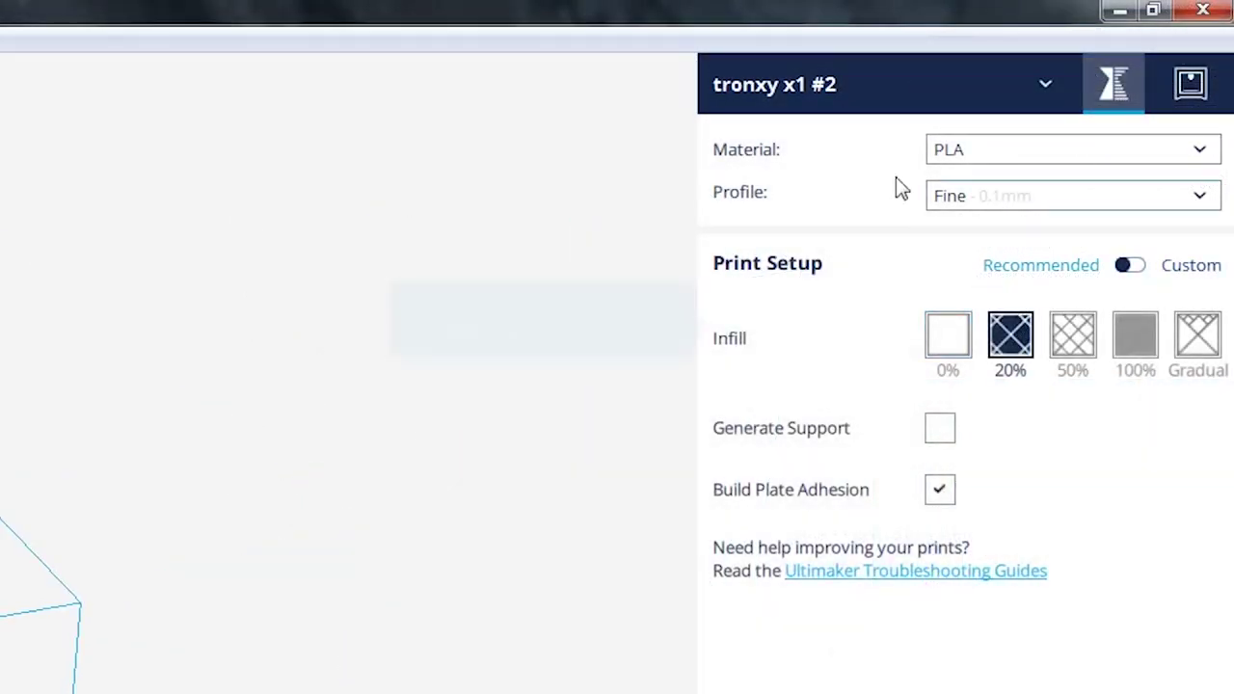
{"action": "left_click", "coordinate": [1138, 271]}
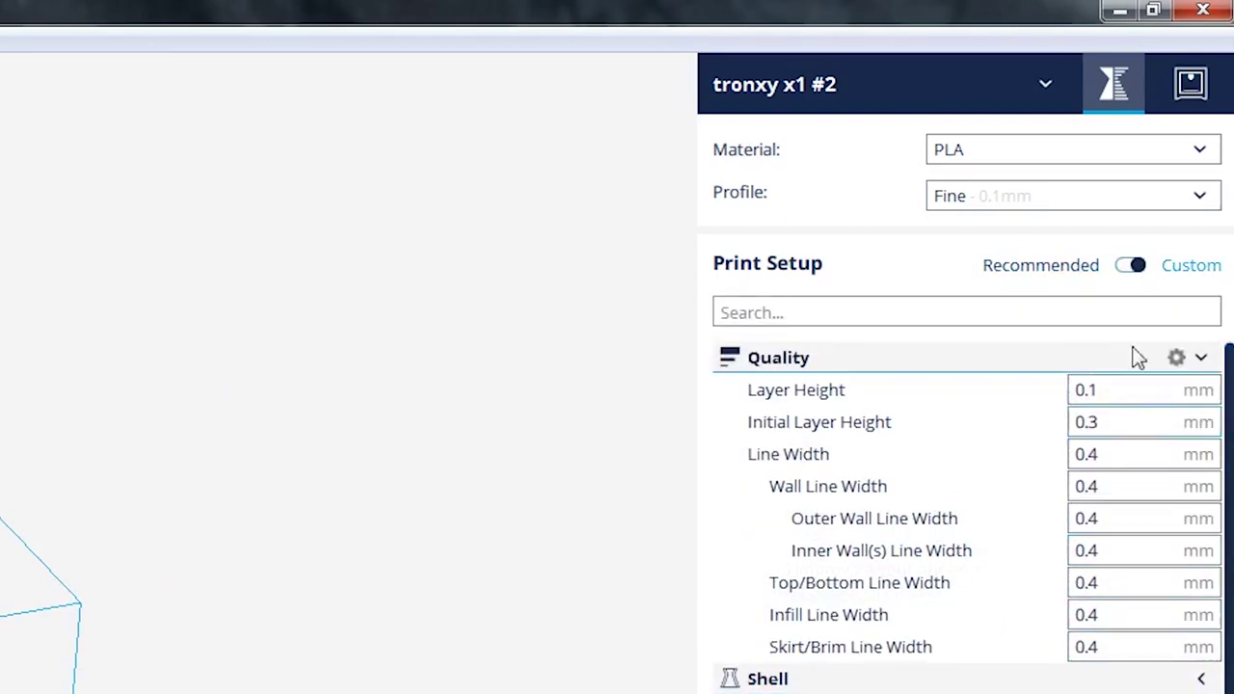
Step: Scroll through the Setting Visibility preferences, then close the Preferences window
{"action": "left_click", "coordinate": [1176, 356]}
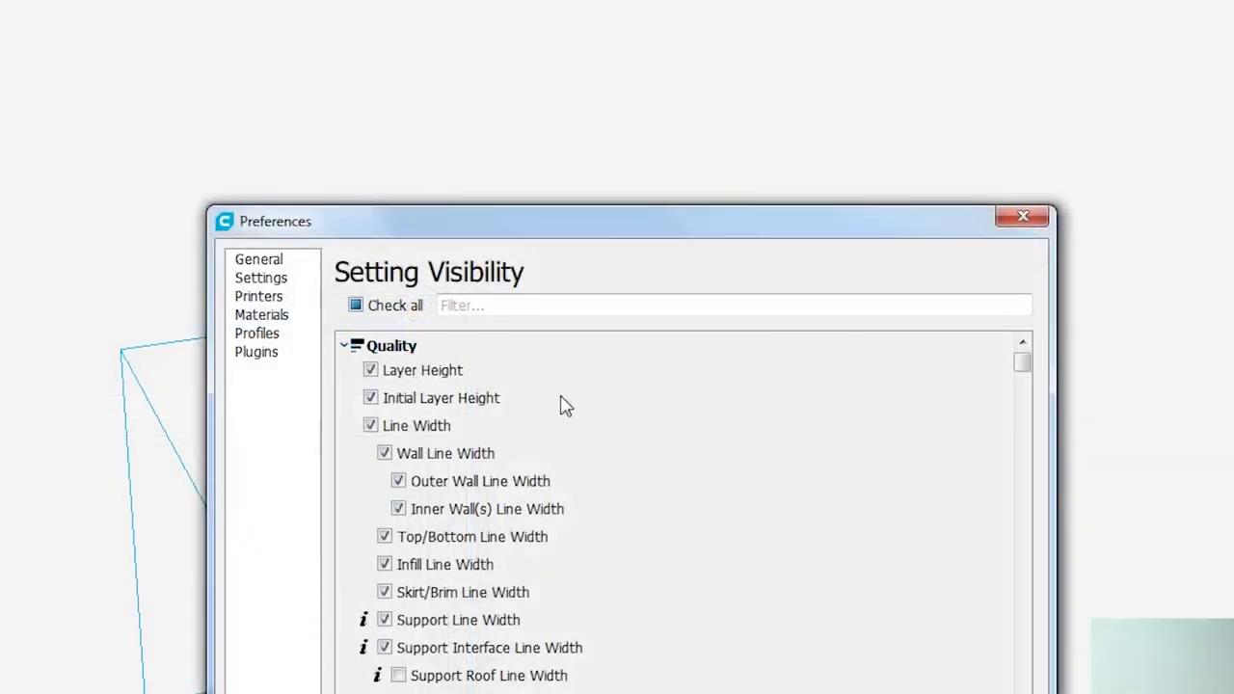
{"action": "left_click_drag", "start_coordinate": [551, 236], "coordinate": [591, 45]}
{"action": "scroll", "coordinate": [713, 279], "scroll_direction": "down", "scroll_amount": 10}
{"action": "scroll", "coordinate": [729, 291], "scroll_direction": "down", "scroll_amount": 15}
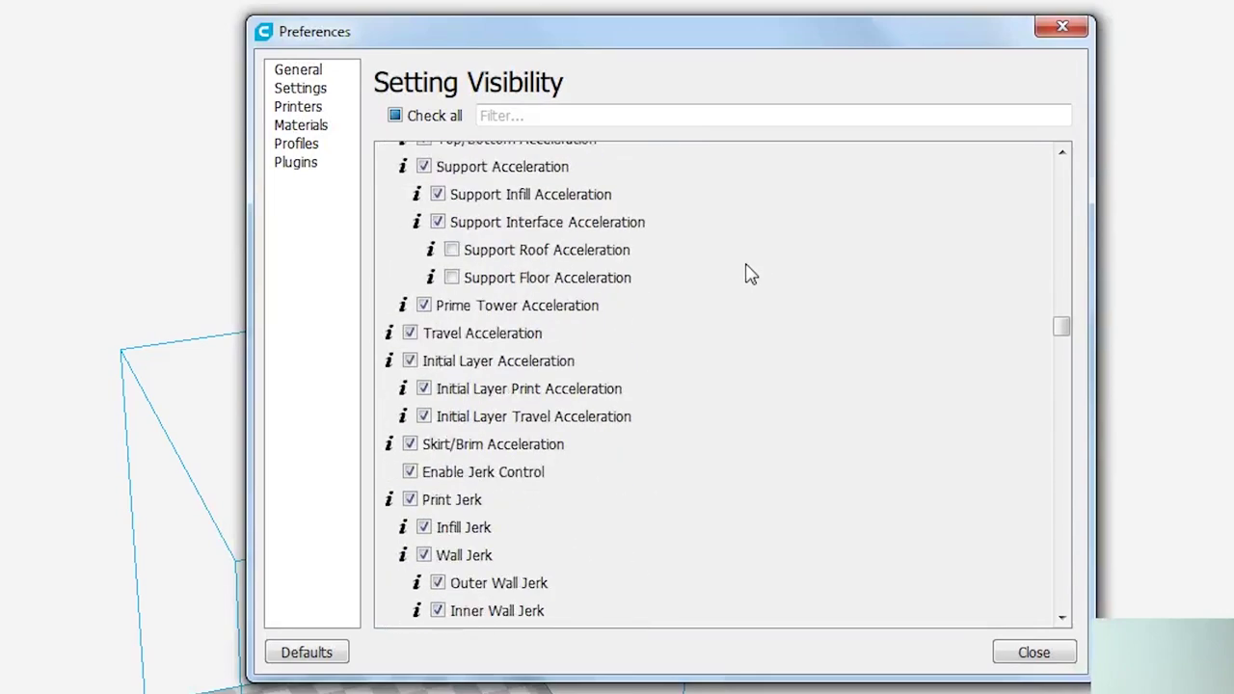
{"action": "scroll", "coordinate": [751, 275], "scroll_direction": "down", "scroll_amount": 20}
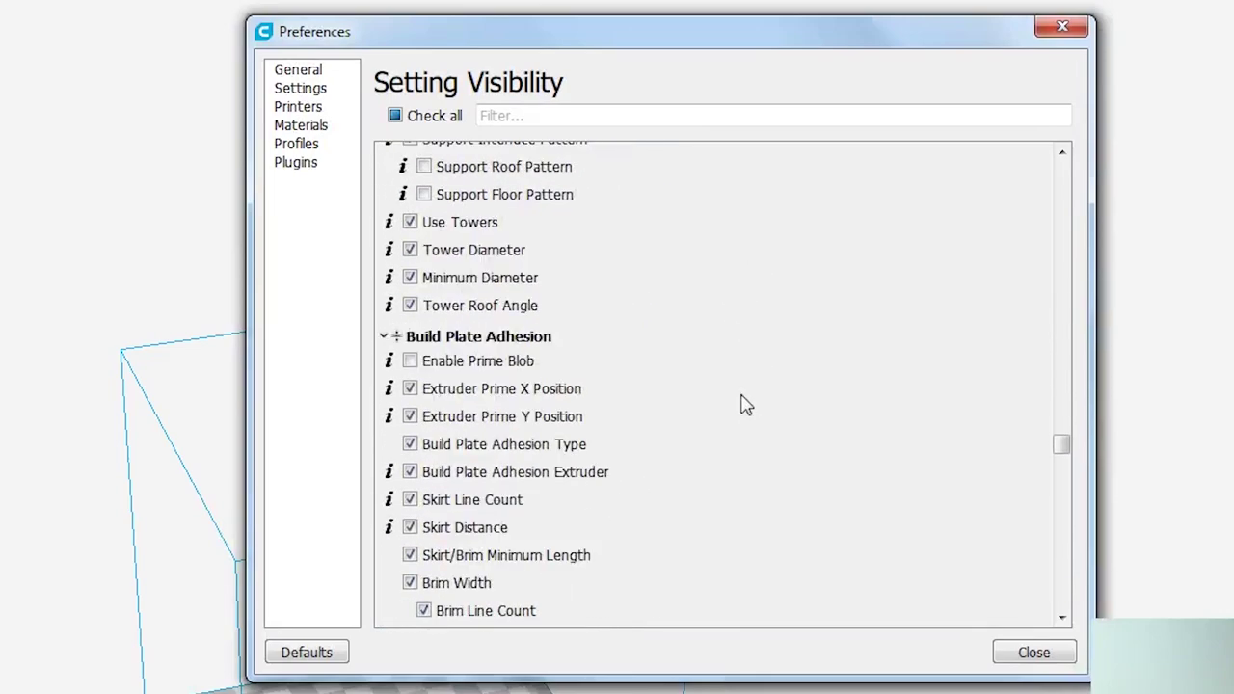
{"action": "scroll", "coordinate": [745, 403], "scroll_direction": "down", "scroll_amount": 15}
{"action": "scroll", "coordinate": [798, 379], "scroll_direction": "down", "scroll_amount": 5}
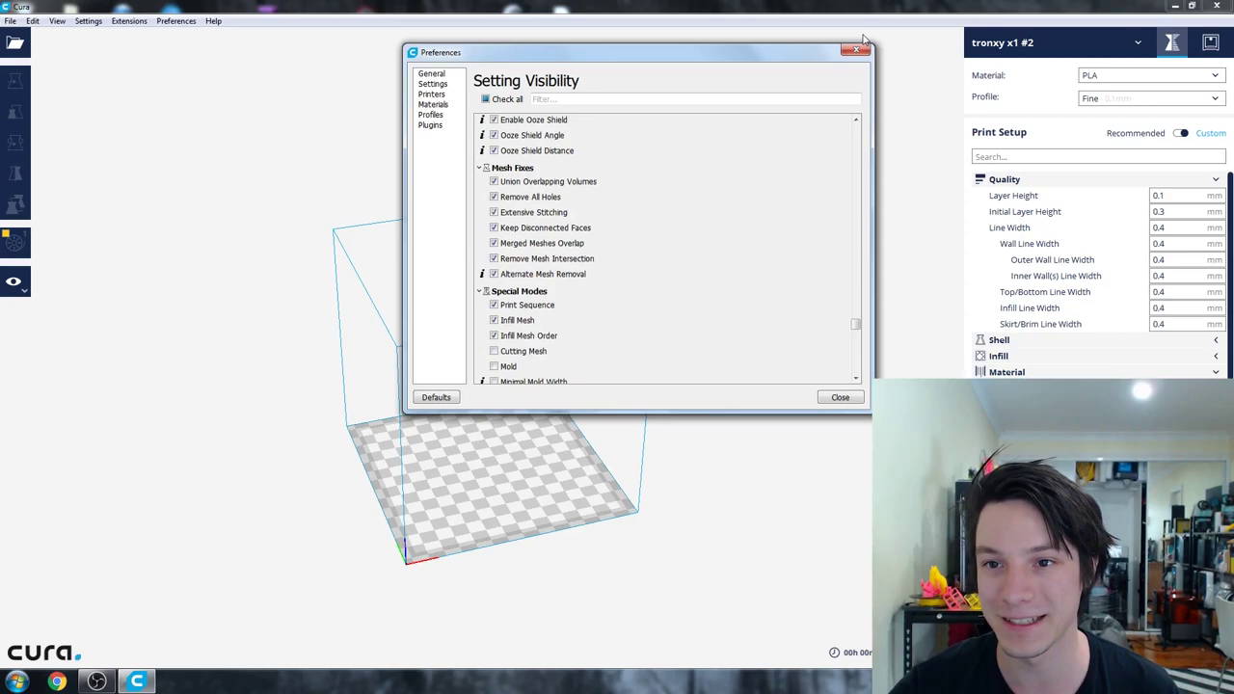
{"action": "left_click", "coordinate": [857, 48]}
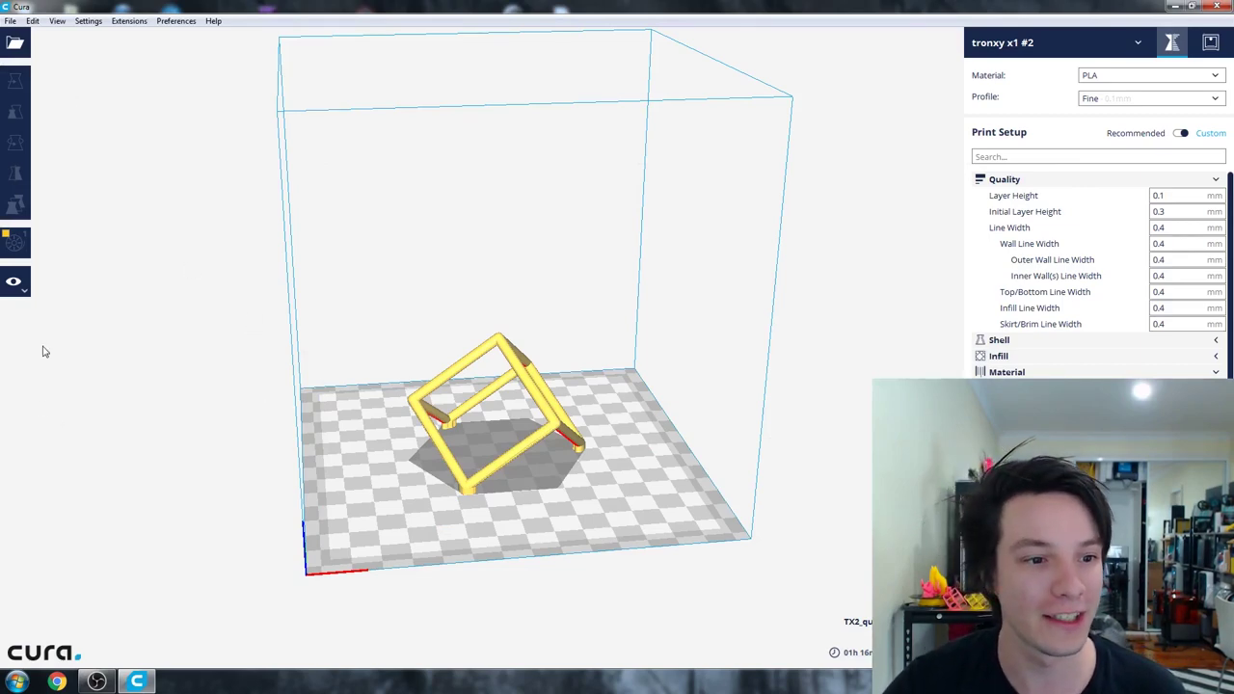
Step: Switch to the Layers view mode and orbit around the sliced cube frame
{"action": "left_click", "coordinate": [15, 284]}
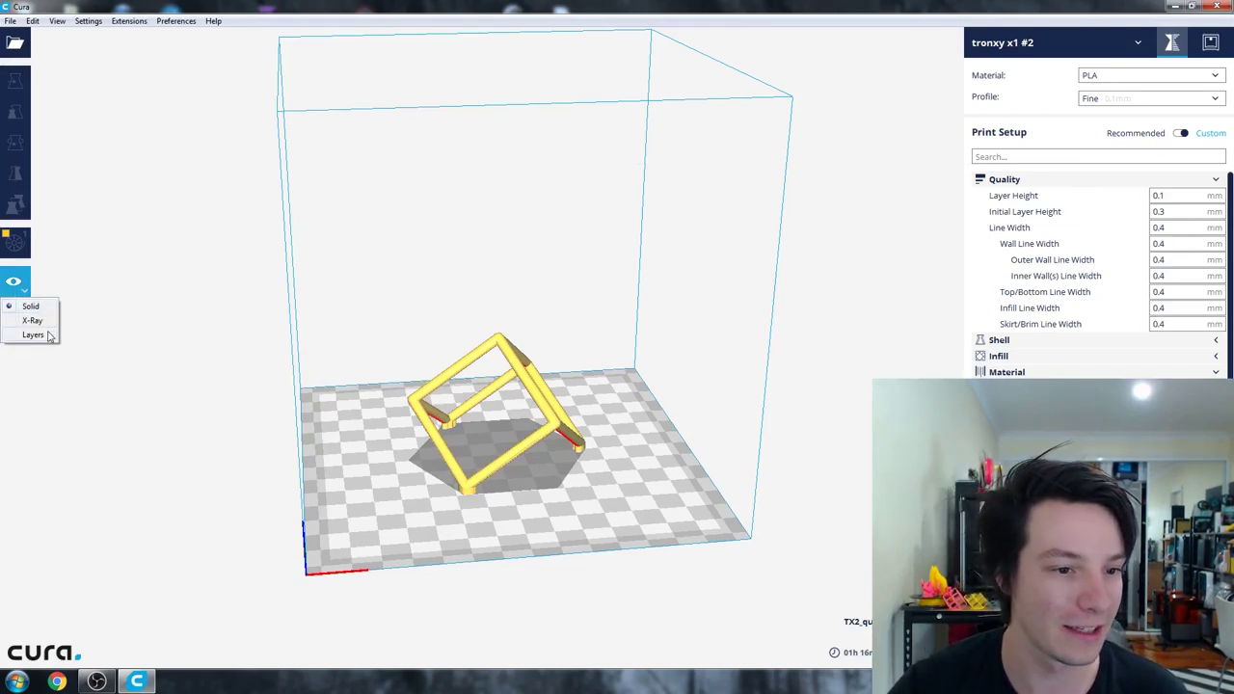
{"action": "left_click", "coordinate": [48, 334]}
{"action": "scroll", "coordinate": [165, 468], "scroll_direction": "up", "scroll_amount": 5}
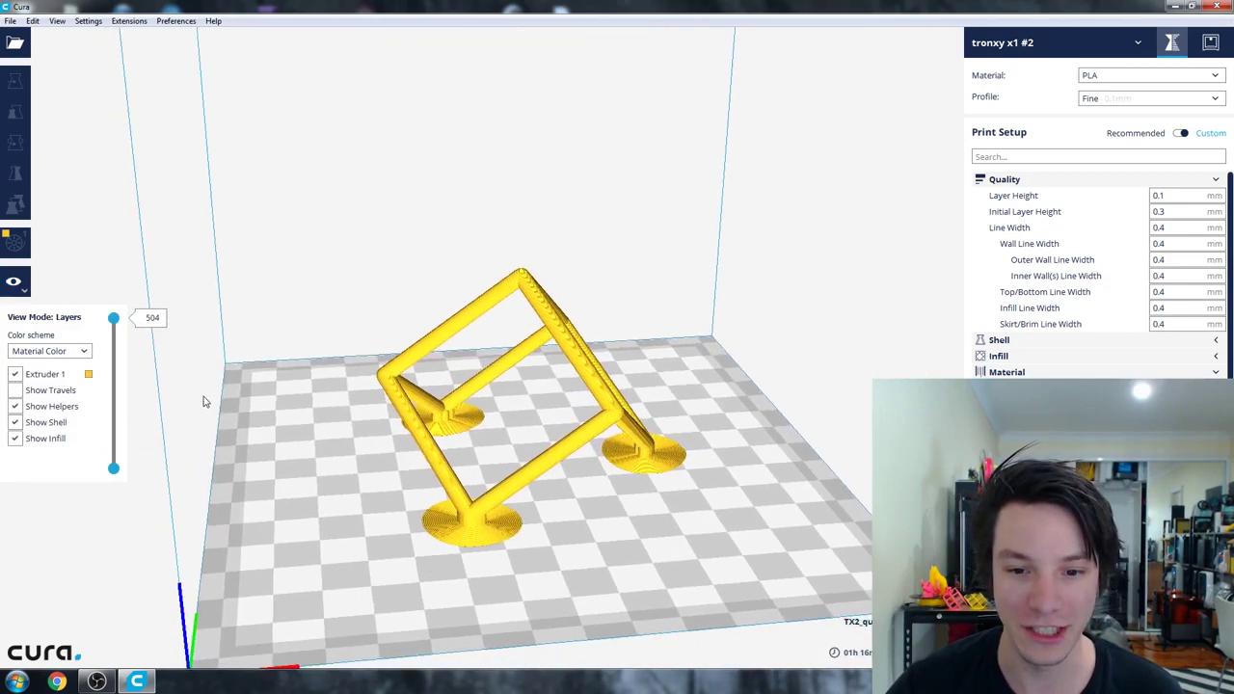
{"action": "right_click_drag", "start_coordinate": [204, 401], "coordinate": [258, 419]}
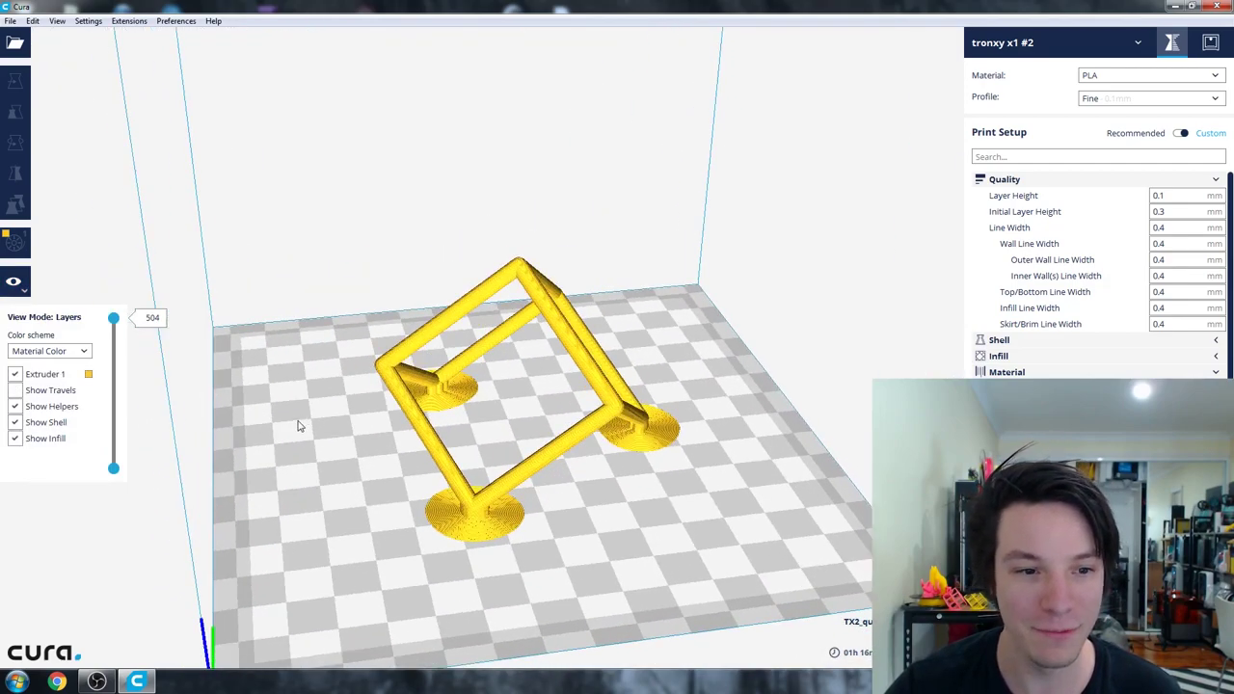
{"action": "scroll", "coordinate": [298, 425], "scroll_direction": "up", "scroll_amount": 3}
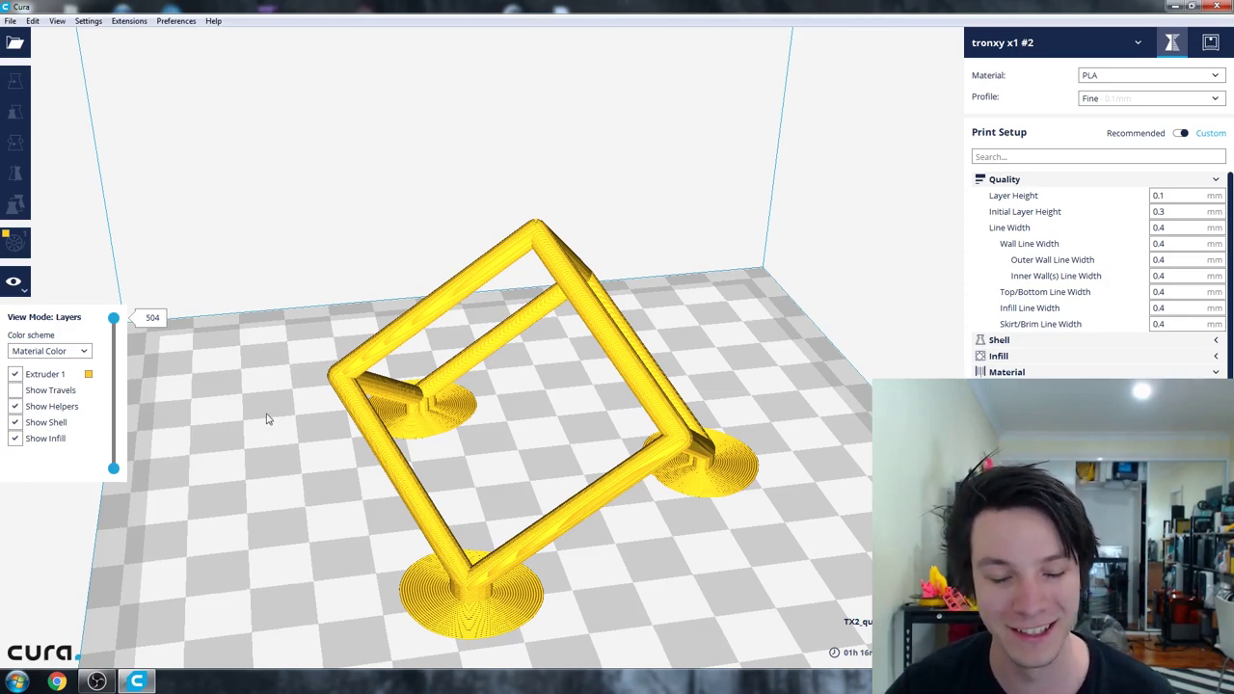
{"action": "right_click_drag", "start_coordinate": [268, 418], "coordinate": [306, 416]}
{"action": "scroll", "coordinate": [306, 416], "scroll_direction": "down", "scroll_amount": 2}
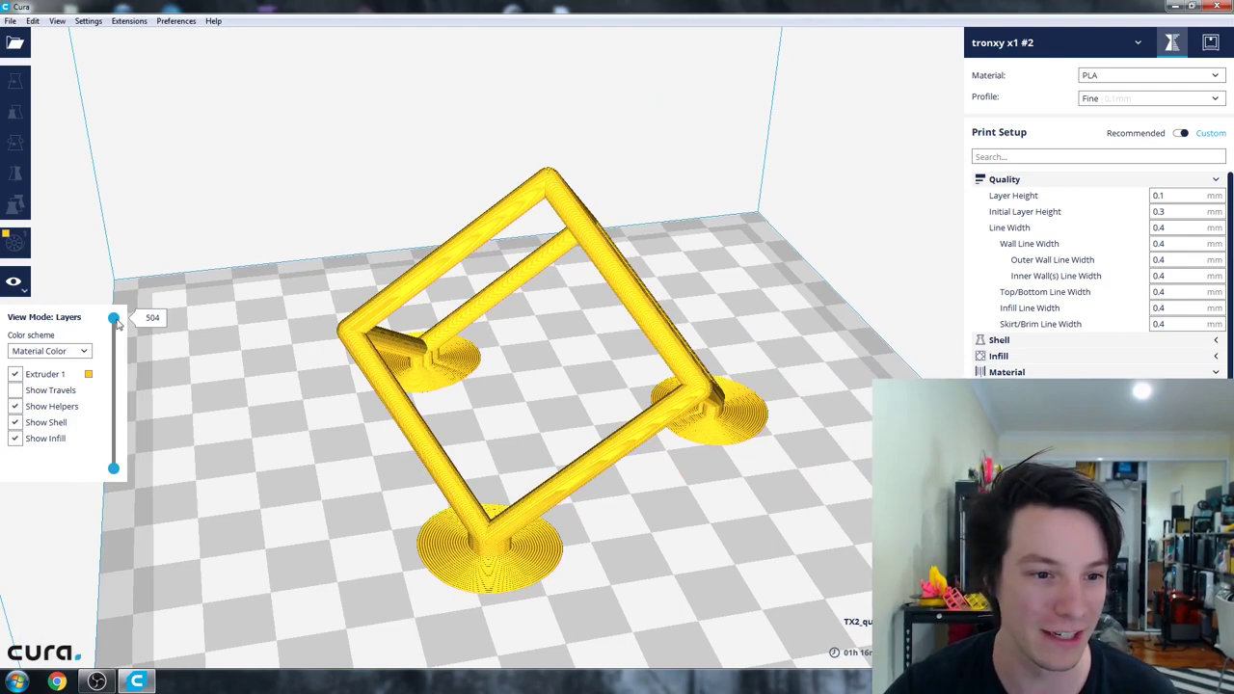
Step: Limit the preview to layer 161 and toggle the travel moves on and off
{"action": "mouse_move", "coordinate": [117, 323]}
{"action": "left_mouse_down"}
{"action": "mouse_move", "coordinate": [116, 421]}
{"action": "mouse_move", "coordinate": [113, 317]}
{"action": "left_mouse_up"}
{"action": "left_click", "coordinate": [15, 391]}
{"action": "left_click", "coordinate": [16, 390]}
{"action": "scroll", "coordinate": [334, 365], "scroll_direction": "down", "scroll_amount": 5}
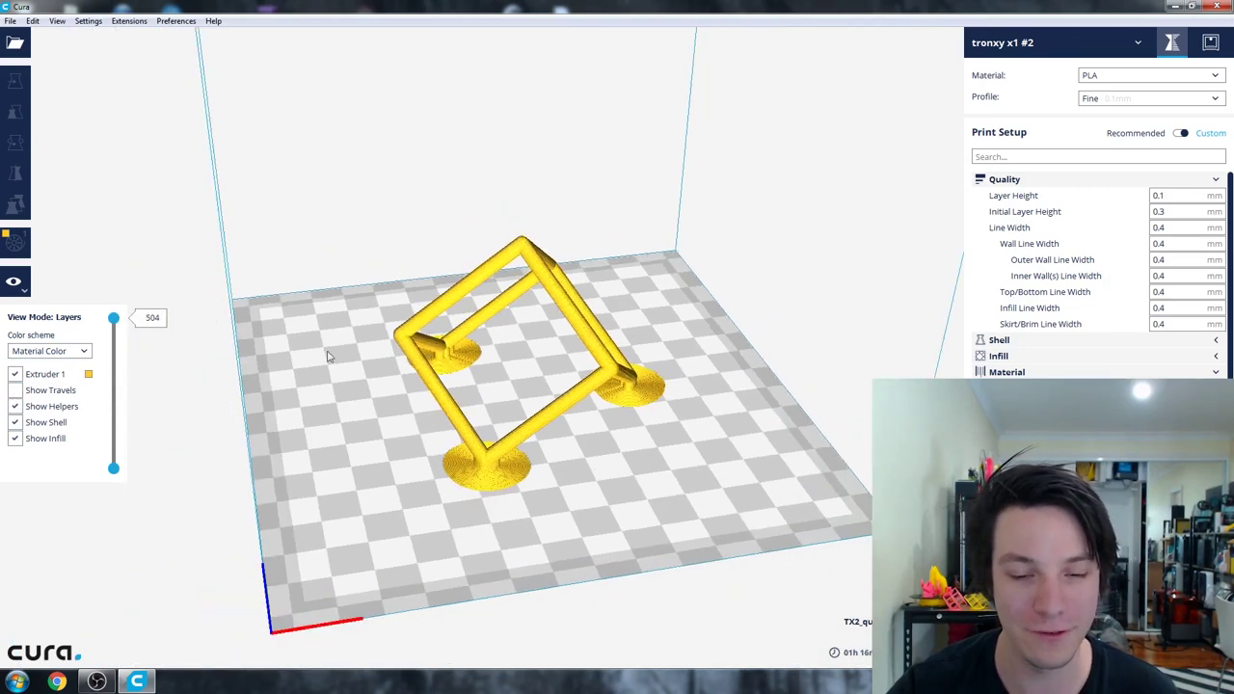
{"action": "right_click_drag", "start_coordinate": [445, 403], "coordinate": [260, 404]}
{"action": "scroll", "coordinate": [369, 421], "scroll_direction": "up", "scroll_amount": 5}
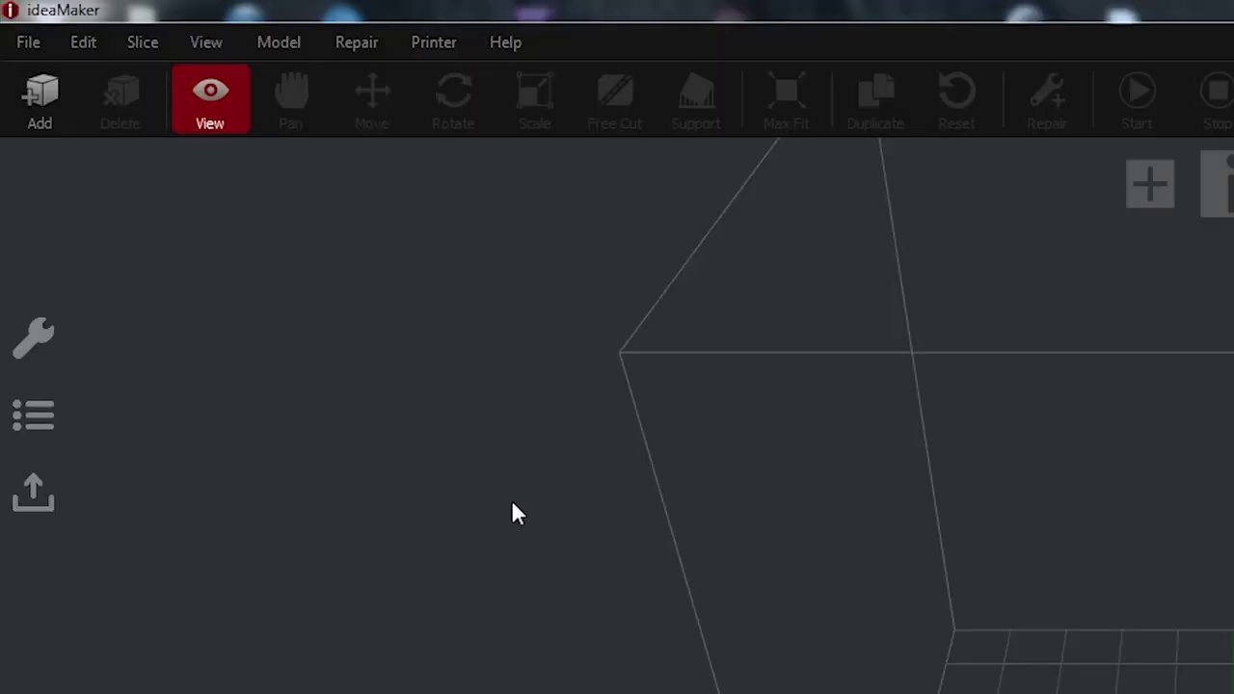
Step: Add a new printer in Printer Settings and name it tronxy
{"action": "left_click", "coordinate": [431, 43]}
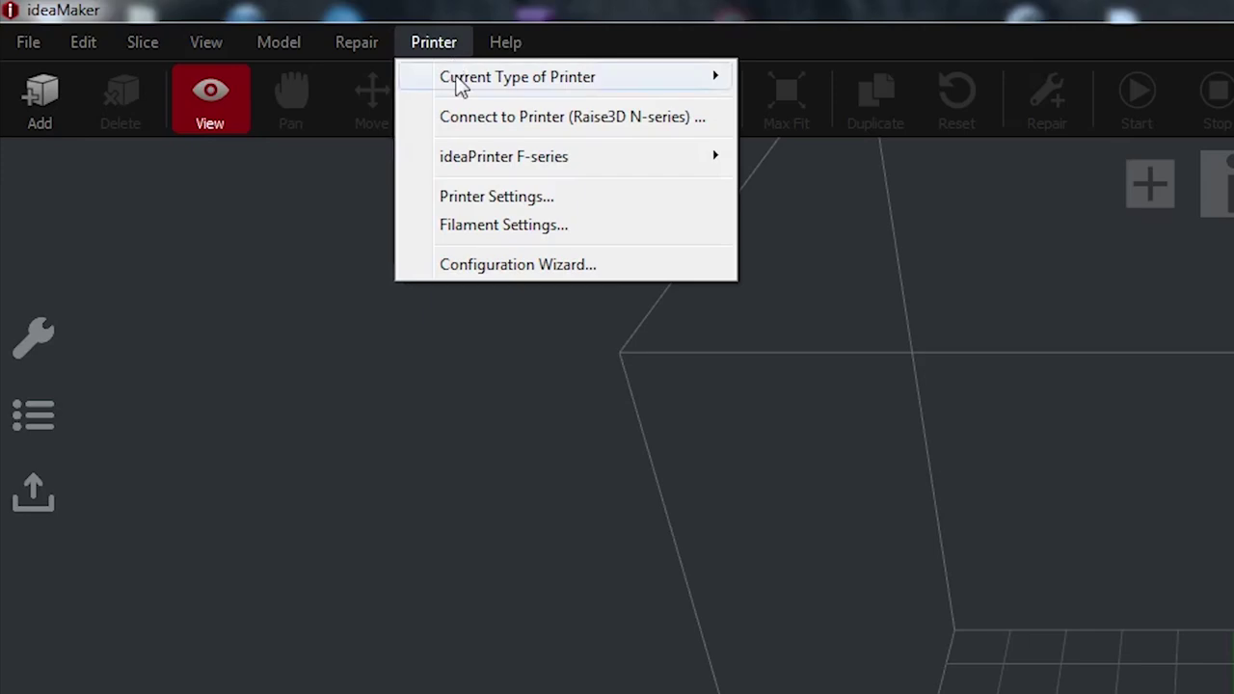
{"action": "mouse_move", "coordinate": [461, 85]}
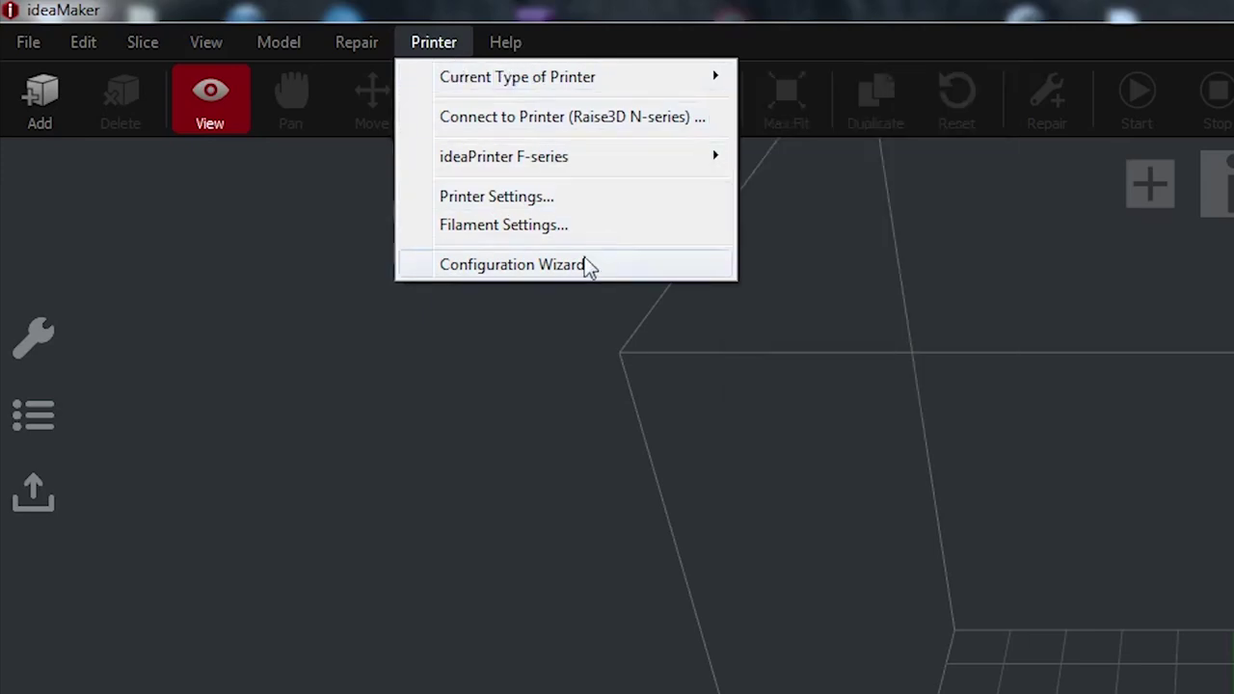
{"action": "left_click", "coordinate": [587, 198]}
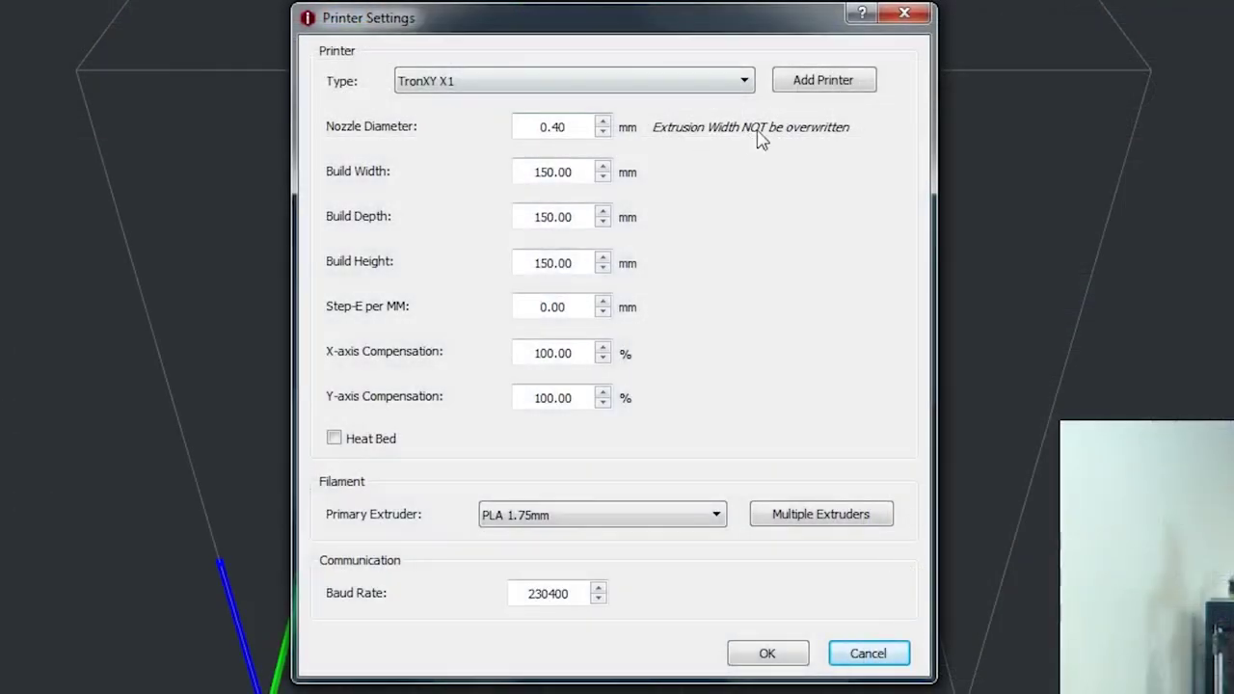
{"action": "left_click", "coordinate": [848, 77]}
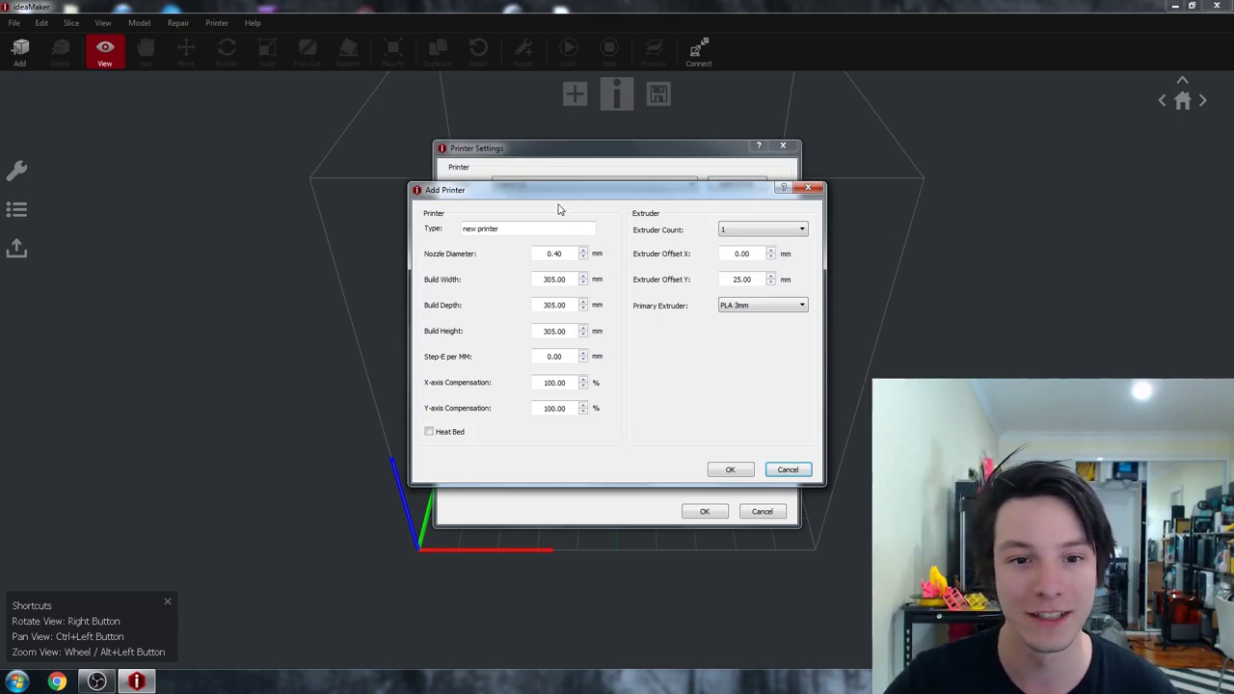
{"action": "left_click_drag", "start_coordinate": [537, 228], "coordinate": [268, 236]}
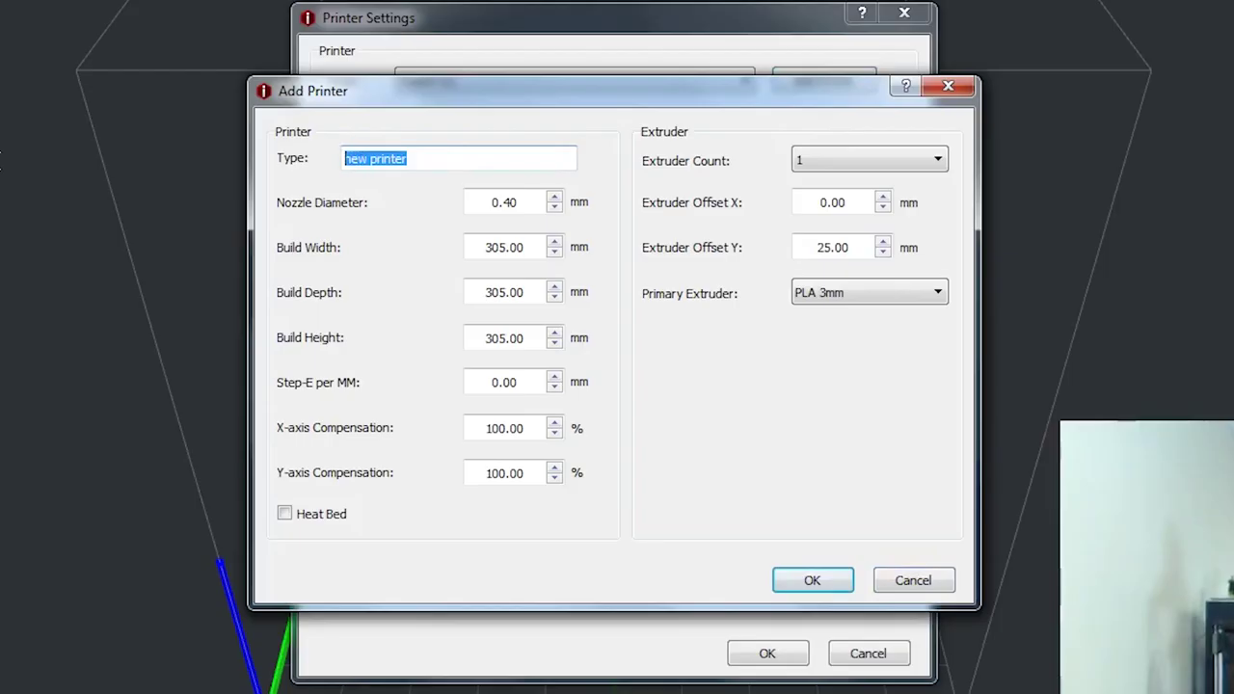
{"action": "type", "text": "tronxy x1"}
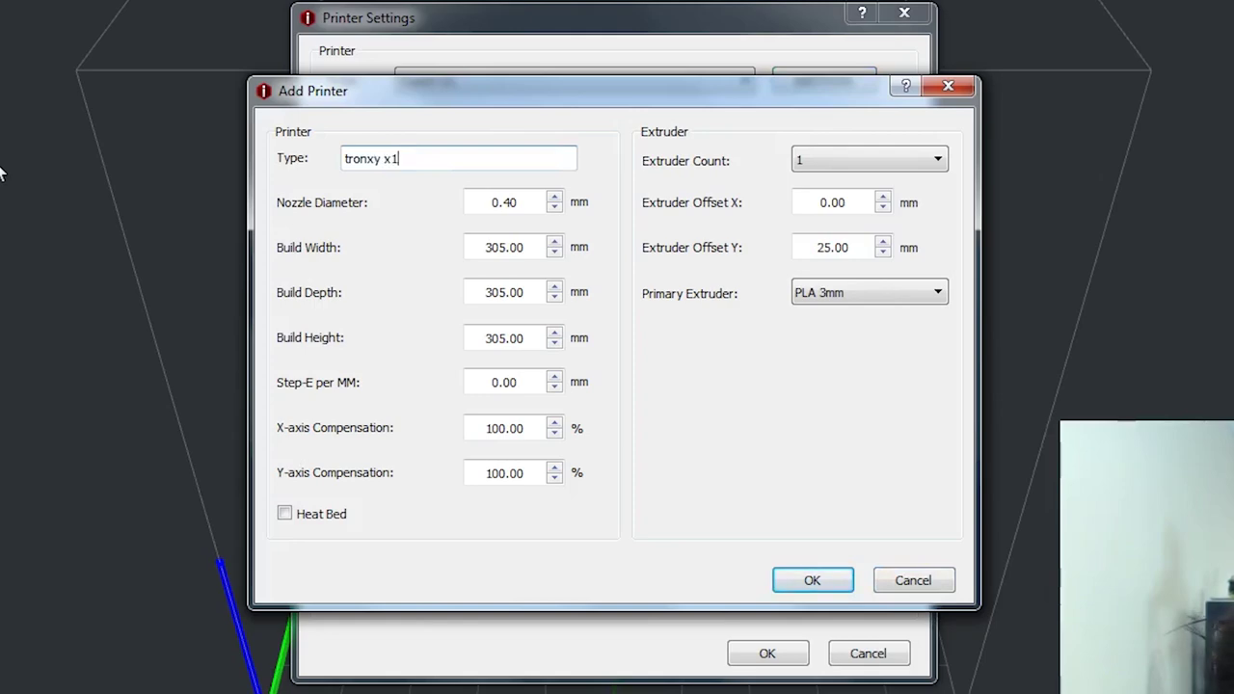
Step: Set build width, depth and height to 150 mm and the extruder Y offset to 0
{"action": "left_click_drag", "start_coordinate": [532, 239], "coordinate": [409, 246]}
{"action": "type", "text": "150"}
{"action": "left_click_drag", "start_coordinate": [525, 292], "coordinate": [467, 293]}
{"action": "type", "text": "150"}
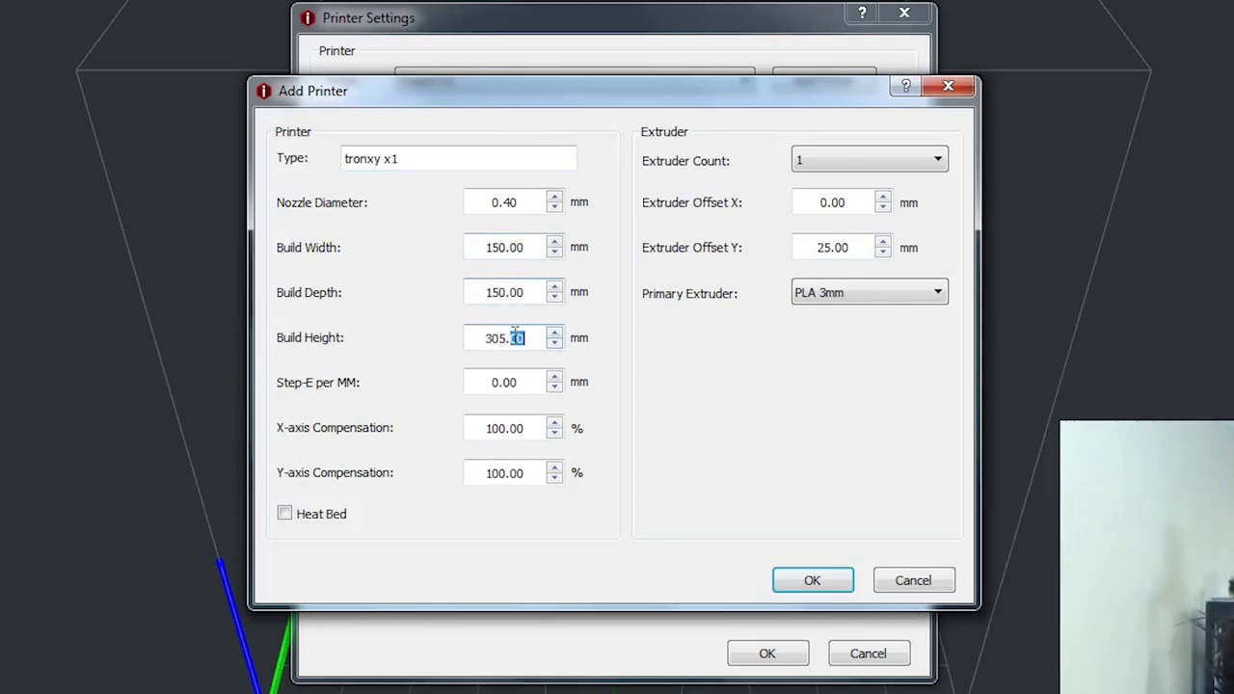
{"action": "left_click_drag", "start_coordinate": [516, 332], "coordinate": [479, 338]}
{"action": "type", "text": "150"}
{"action": "left_click", "coordinate": [532, 383]}
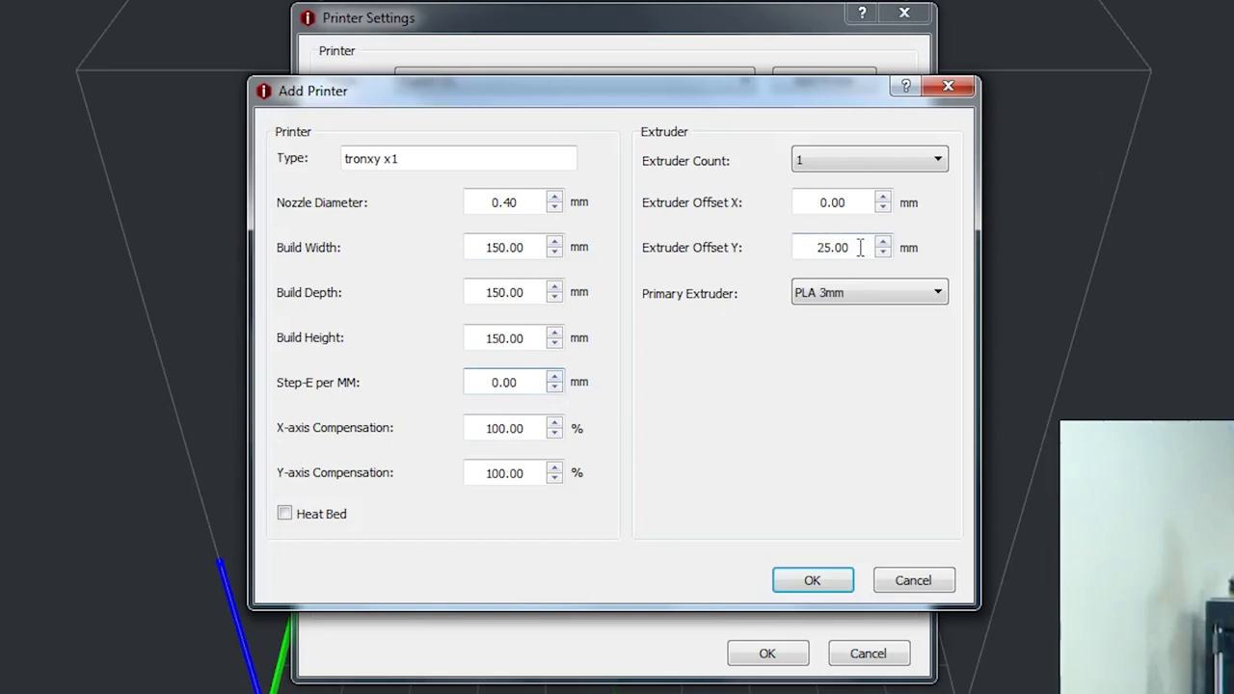
{"action": "type", "text": "0"}
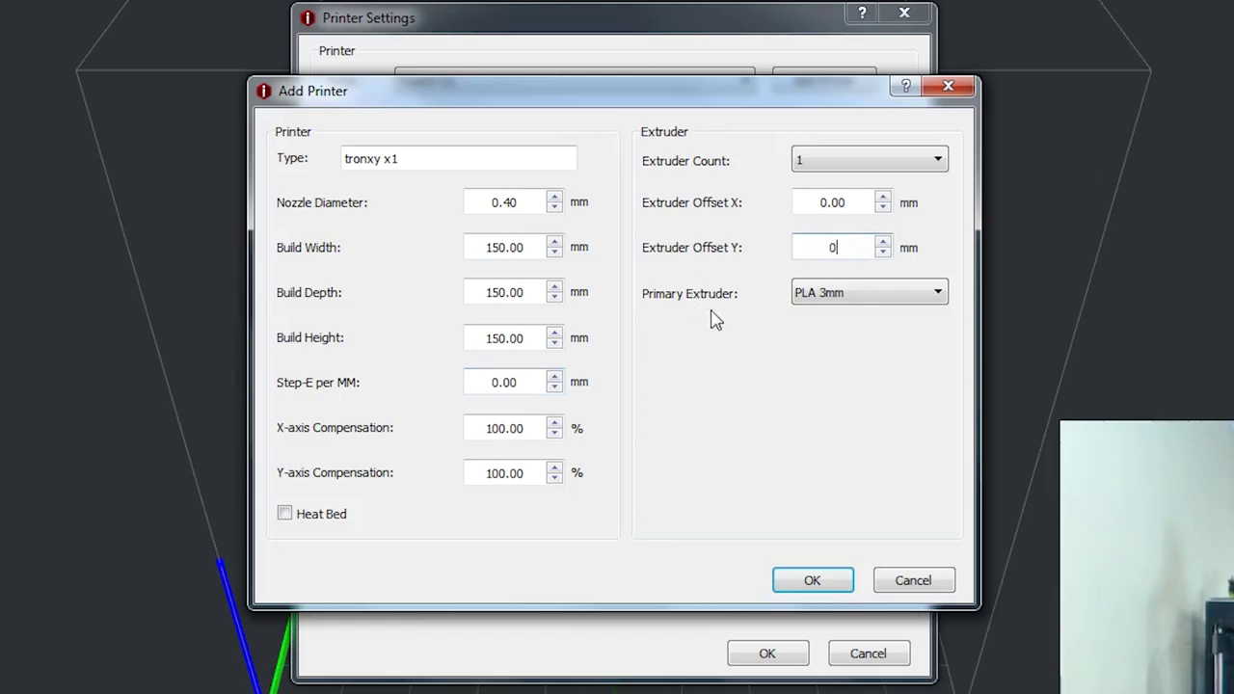
Step: Choose PLA 1.75mm as the primary extruder filament for the tronxy x1 printer
{"action": "left_click", "coordinate": [840, 299]}
{"action": "left_click", "coordinate": [911, 341]}
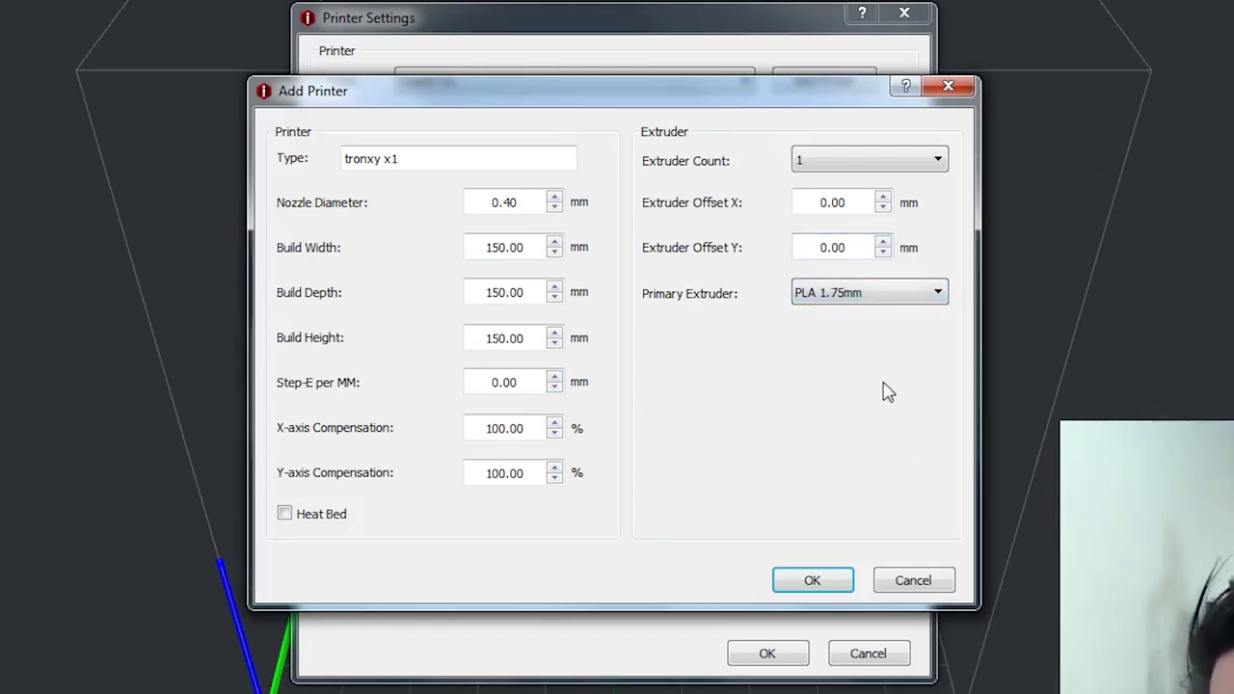
{"action": "left_click", "coordinate": [511, 165]}
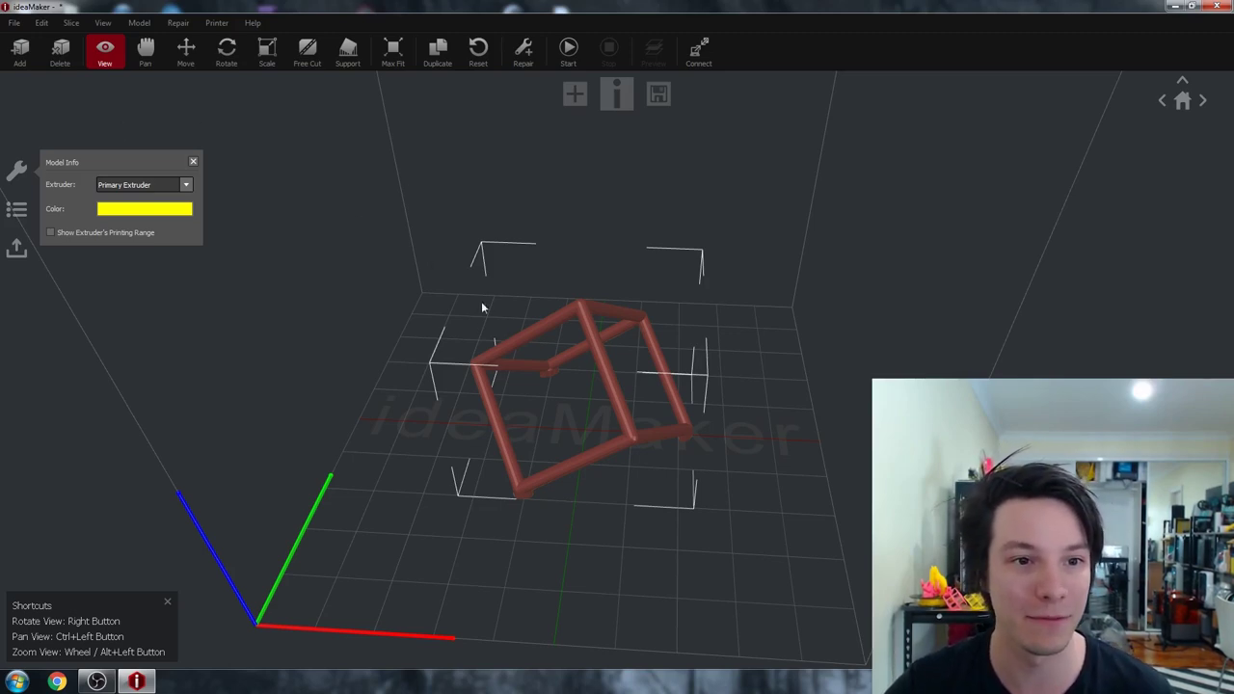
Step: Generate automatic supports with 4.00 mm pillars at a 30° overhang angle
{"action": "left_click", "coordinate": [347, 53]}
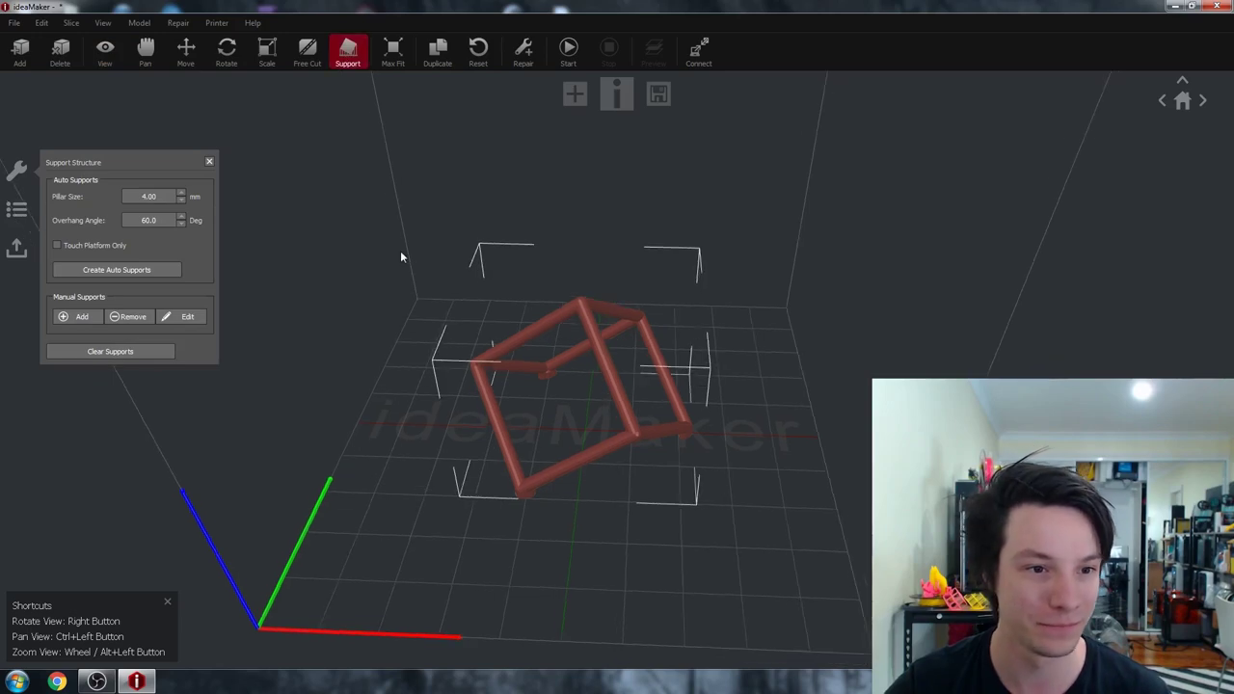
{"action": "left_click", "coordinate": [116, 270]}
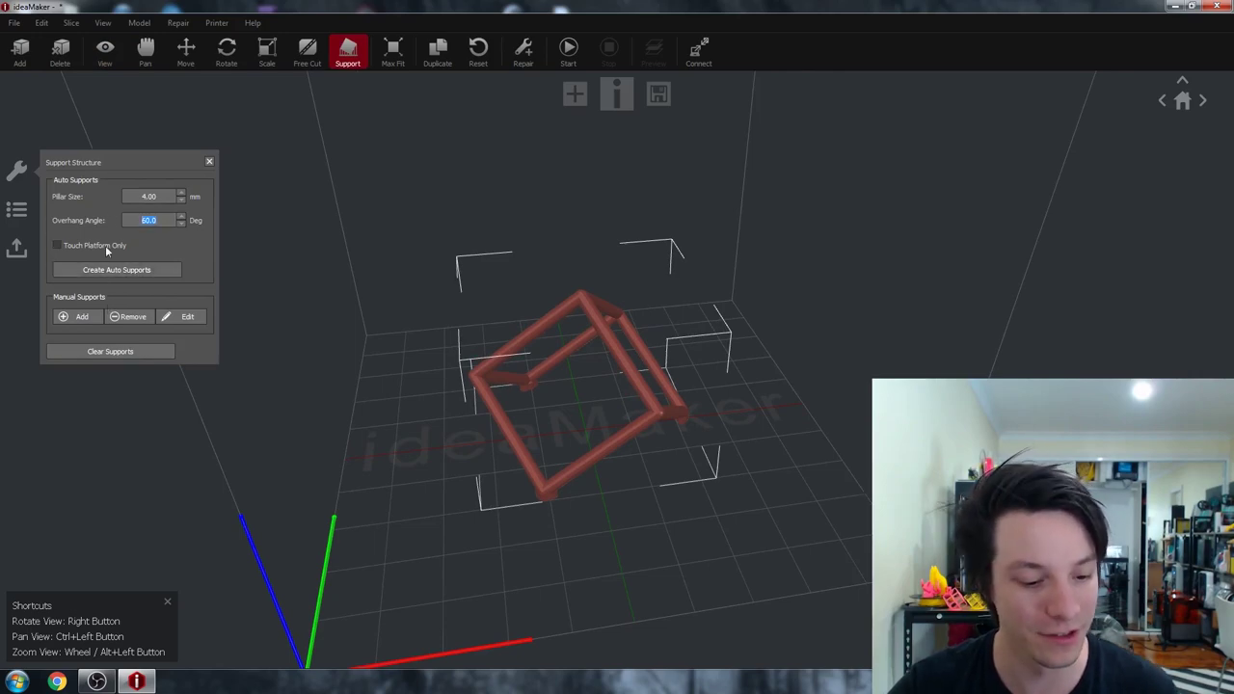
{"action": "left_click", "coordinate": [166, 272]}
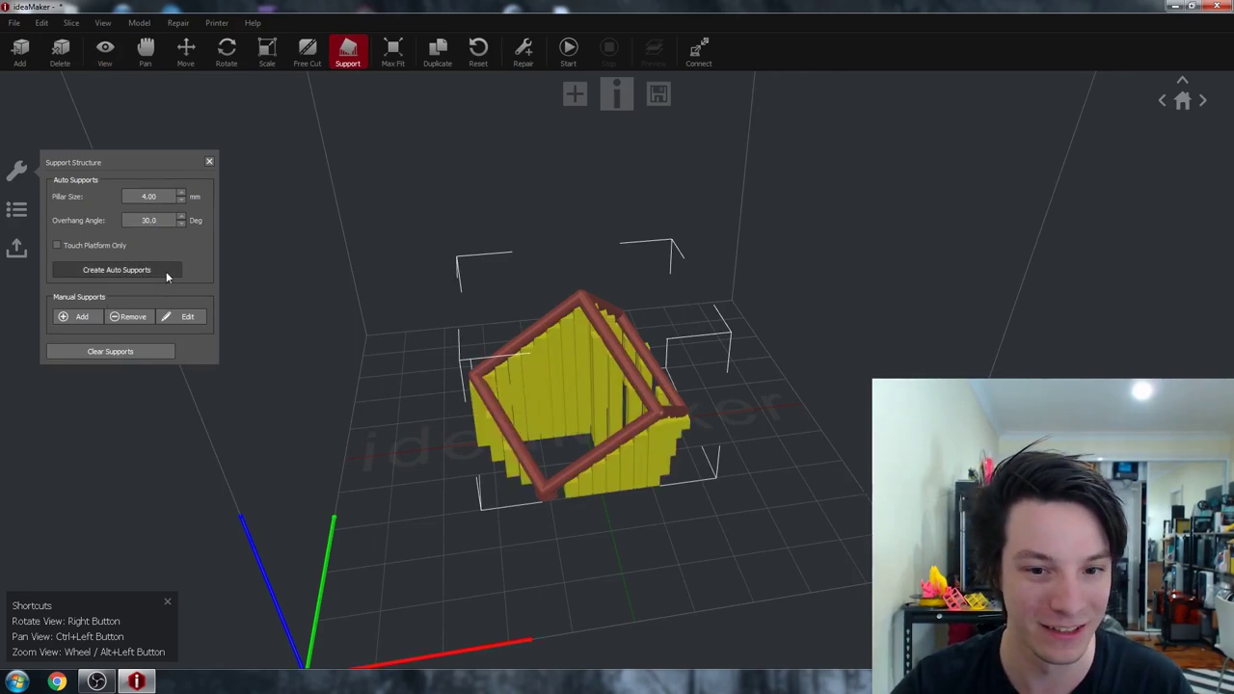
{"action": "right_click_drag", "start_coordinate": [673, 554], "coordinate": [457, 395]}
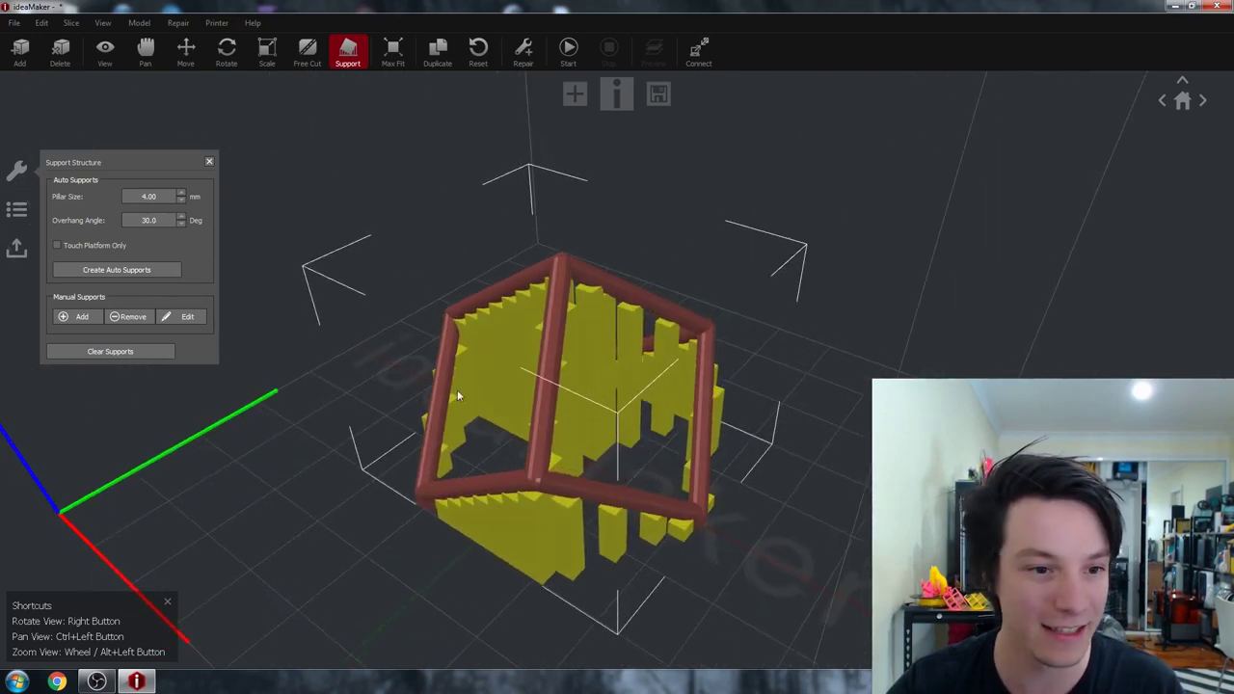
Step: Remove the support pillar behind the front frame, then close the Support Structure panel
{"action": "left_click", "coordinate": [130, 317]}
{"action": "left_click", "coordinate": [634, 376]}
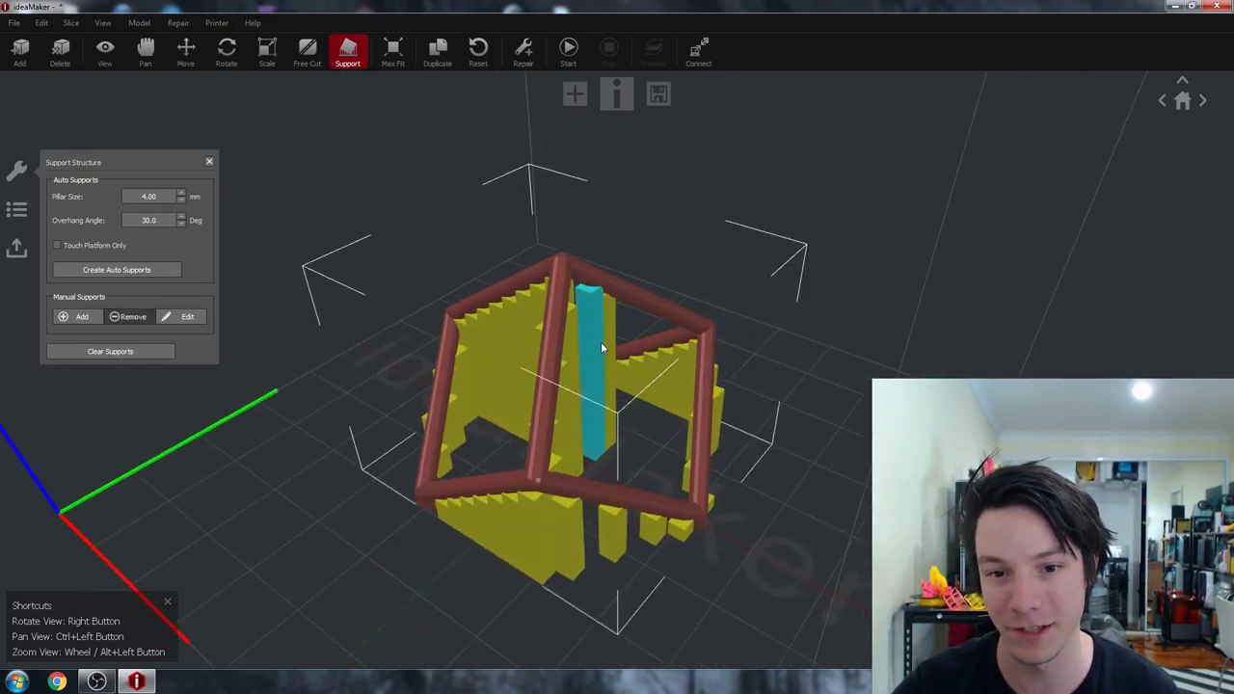
{"action": "left_click", "coordinate": [600, 347]}
{"action": "left_click", "coordinate": [83, 317]}
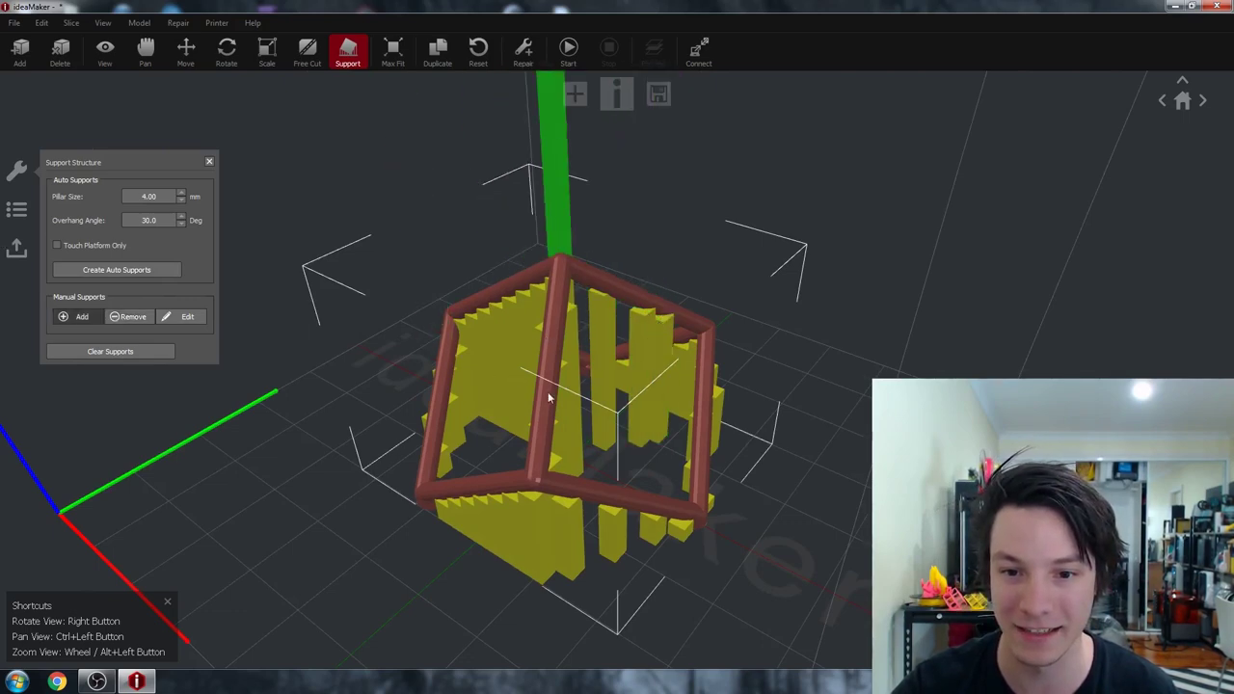
{"action": "scroll", "coordinate": [482, 338], "scroll_direction": "down", "scroll_amount": 3}
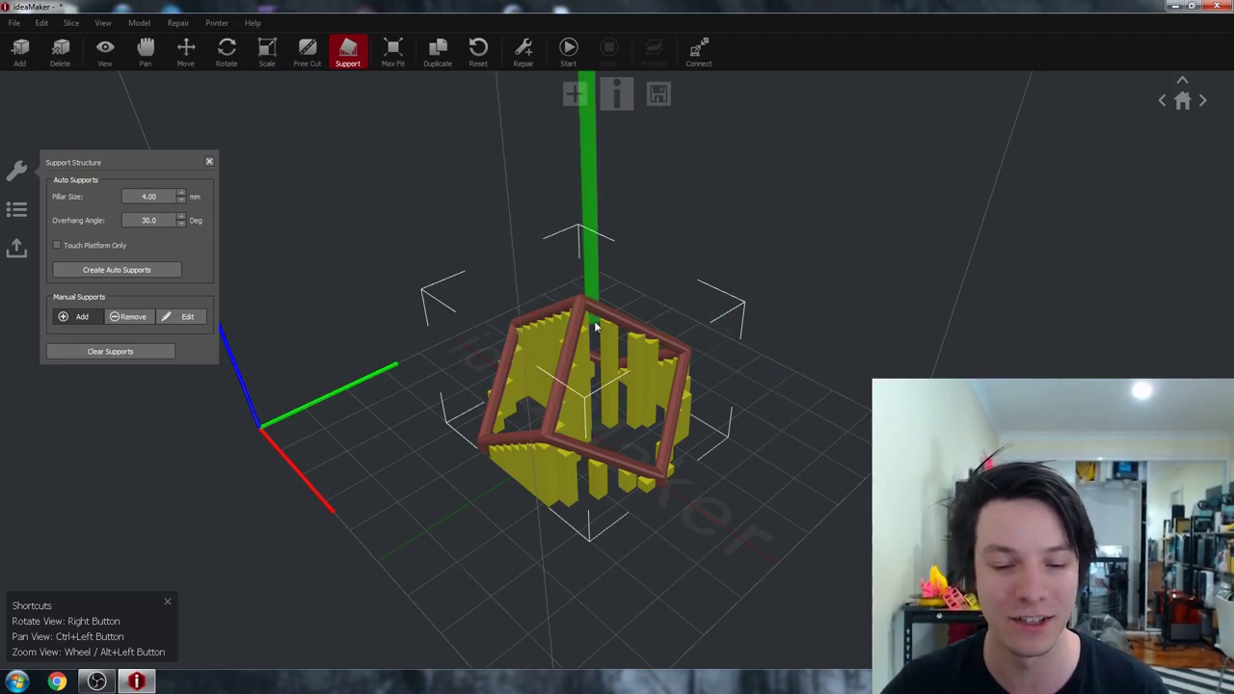
{"action": "scroll", "coordinate": [432, 376], "scroll_direction": "up", "scroll_amount": 3}
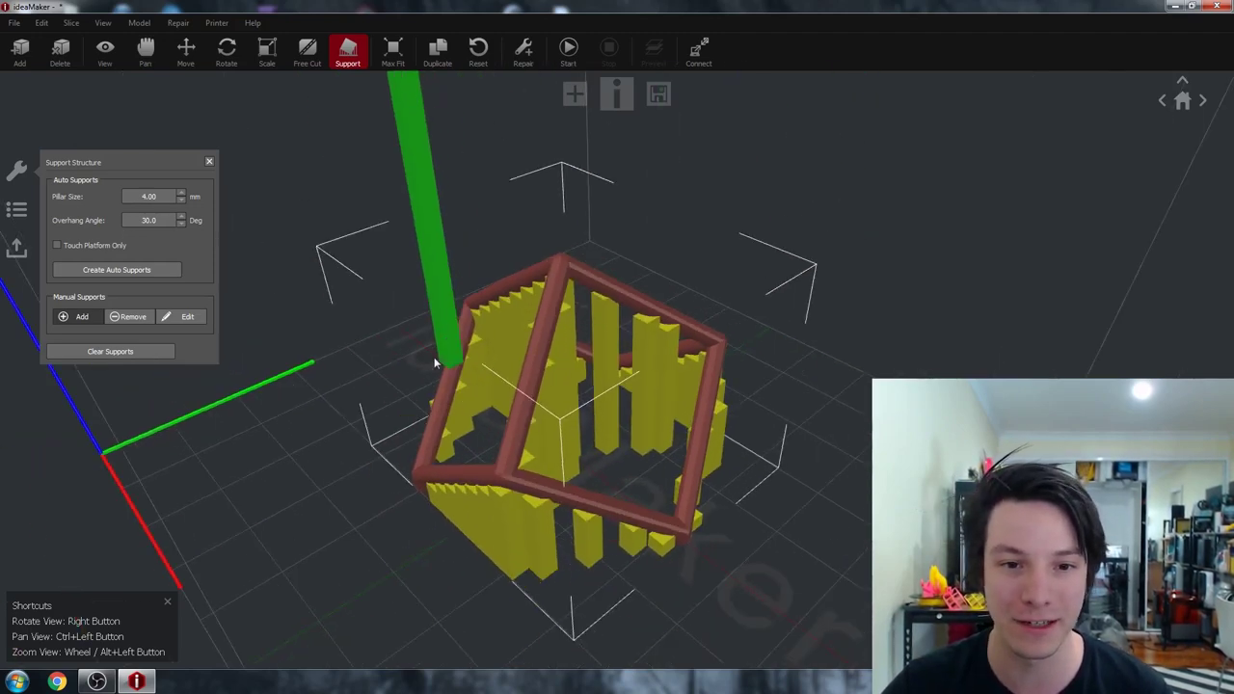
{"action": "left_click", "coordinate": [210, 162]}
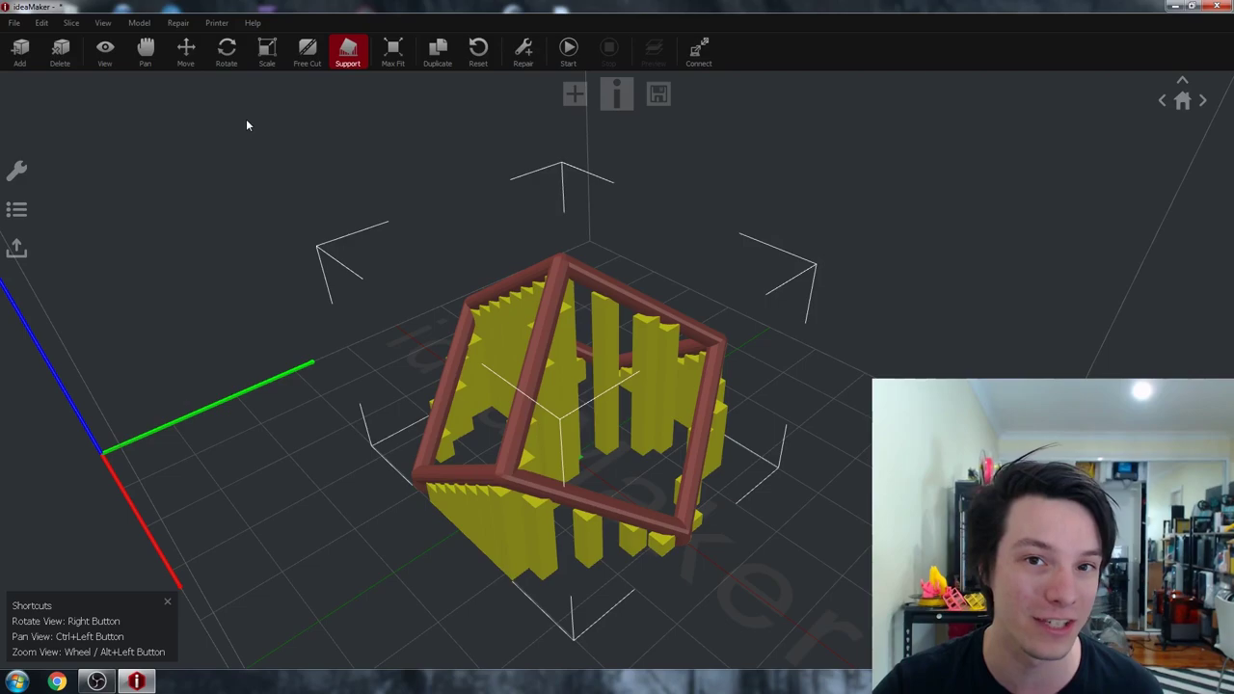
Step: Set the printer type to TronXY X1 and pick its TronXY X1 Default 0.2 template
{"action": "scroll", "coordinate": [289, 225], "scroll_direction": "down", "scroll_amount": 3}
{"action": "right_click_drag", "start_coordinate": [269, 367], "coordinate": [571, 323]}
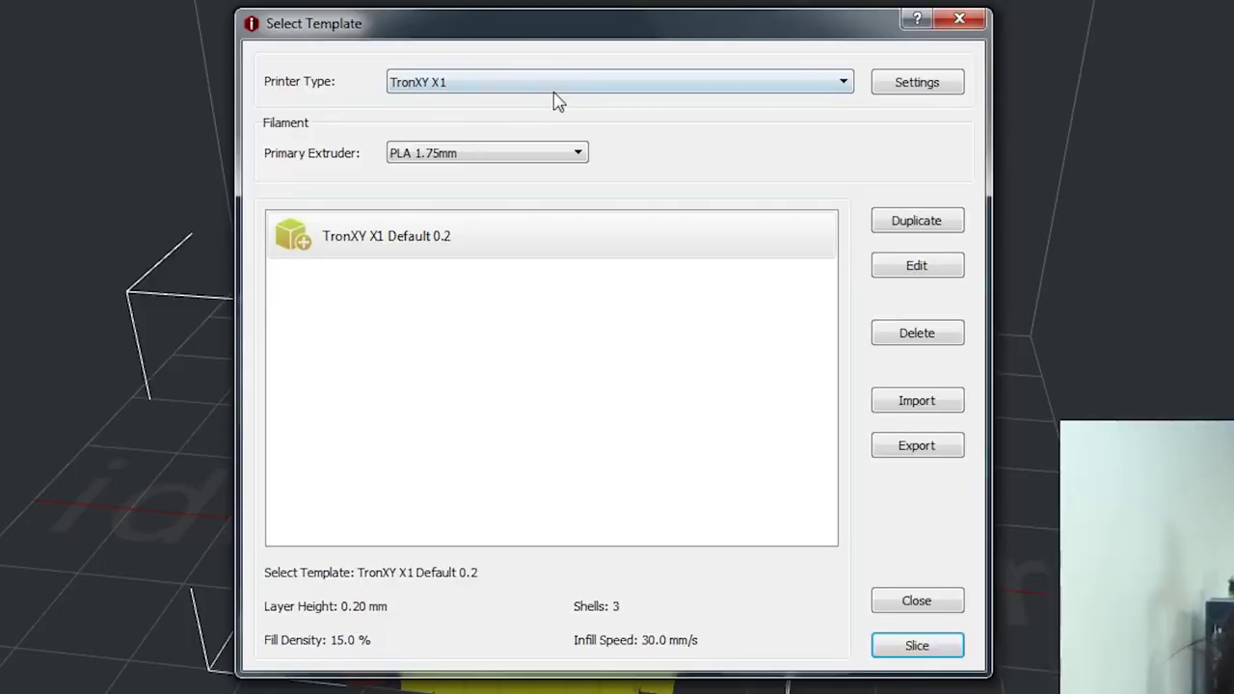
{"action": "left_click", "coordinate": [582, 188]}
{"action": "left_click", "coordinate": [591, 205]}
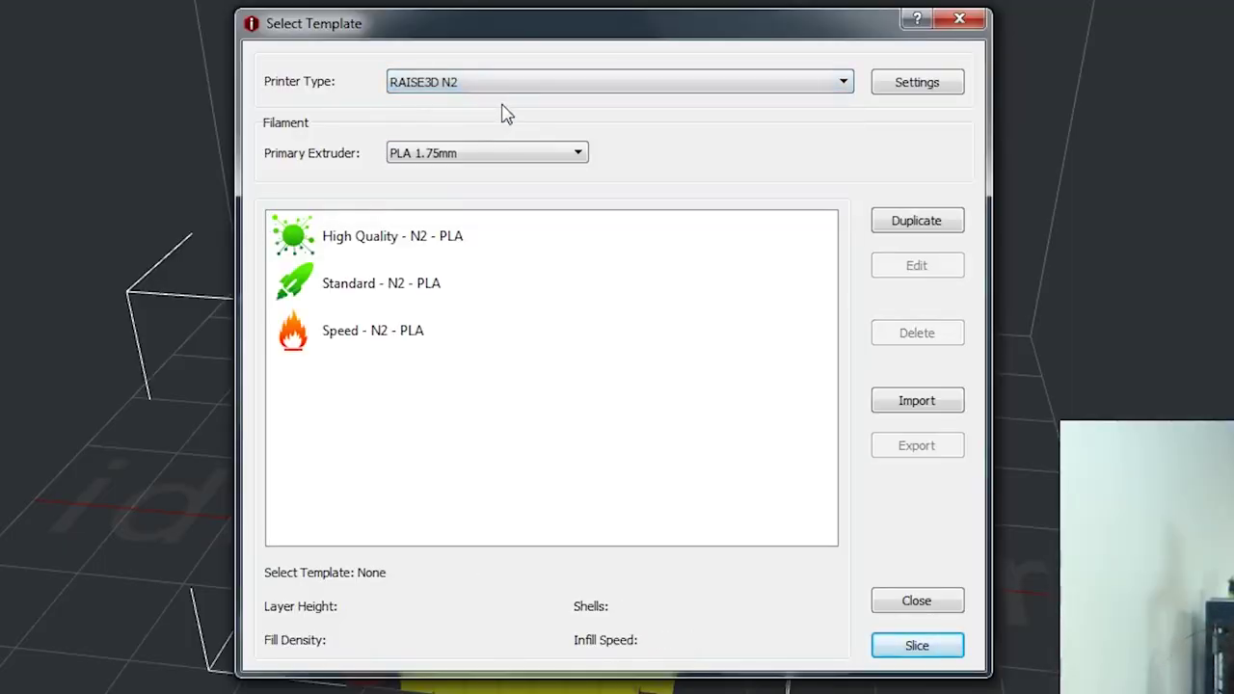
{"action": "left_click", "coordinate": [507, 86]}
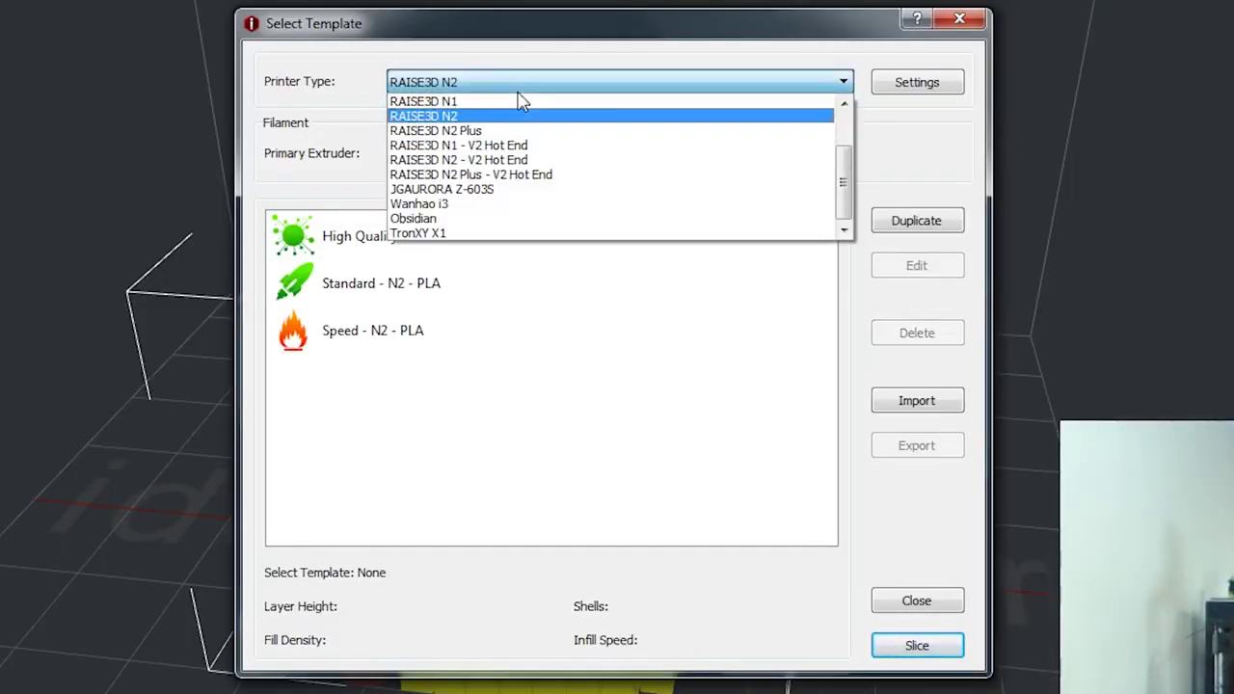
{"action": "left_click", "coordinate": [509, 233]}
{"action": "left_click", "coordinate": [501, 237]}
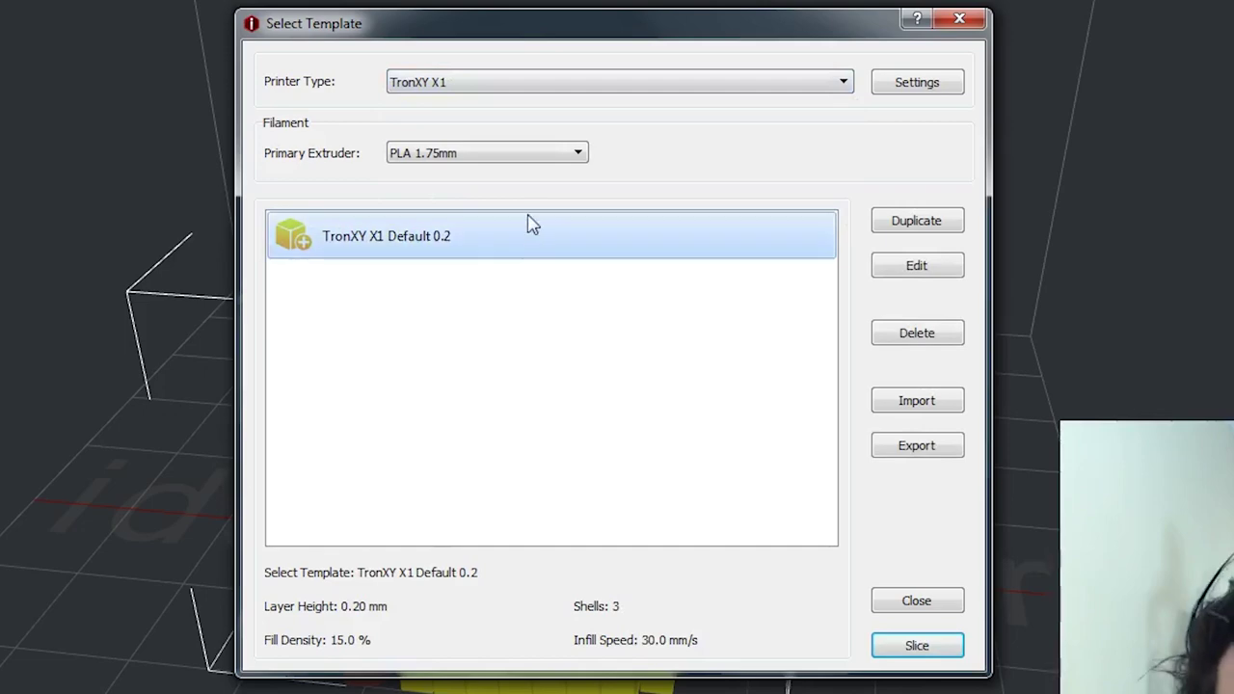
Step: Open the TronXY X1 Default 0.2 template's advanced settings and review infill, support and raft
{"action": "double_click", "coordinate": [661, 250]}
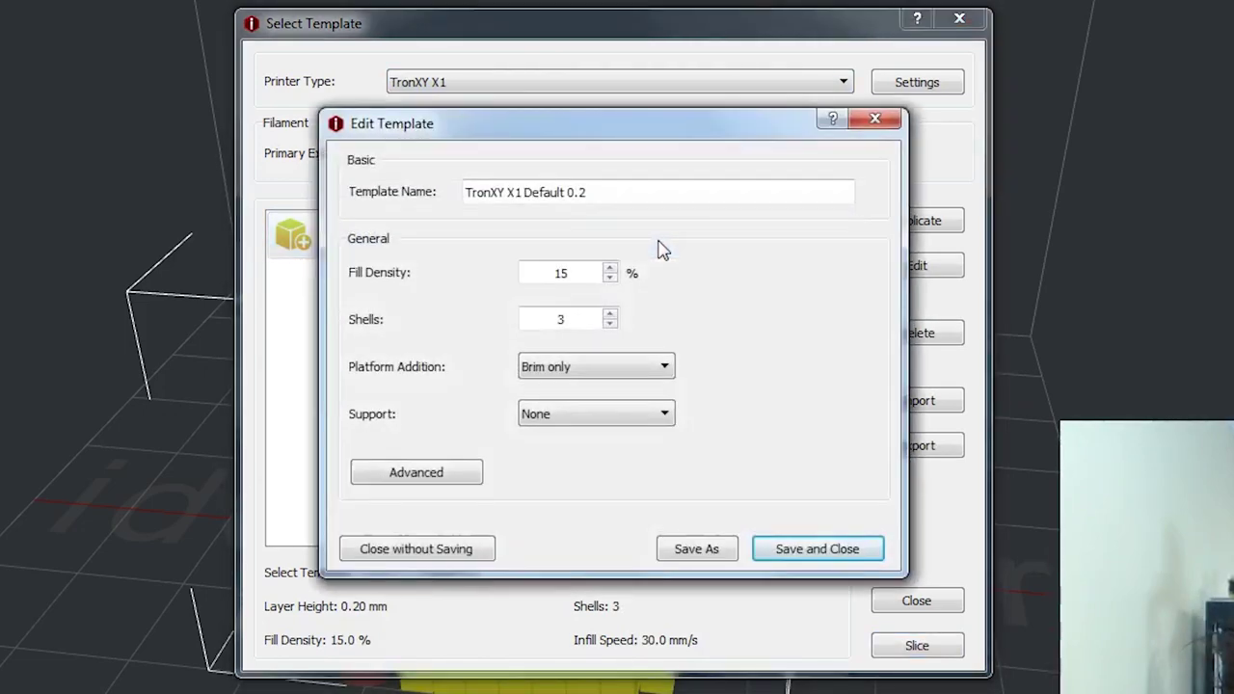
{"action": "left_click_drag", "start_coordinate": [534, 130], "coordinate": [554, 27]}
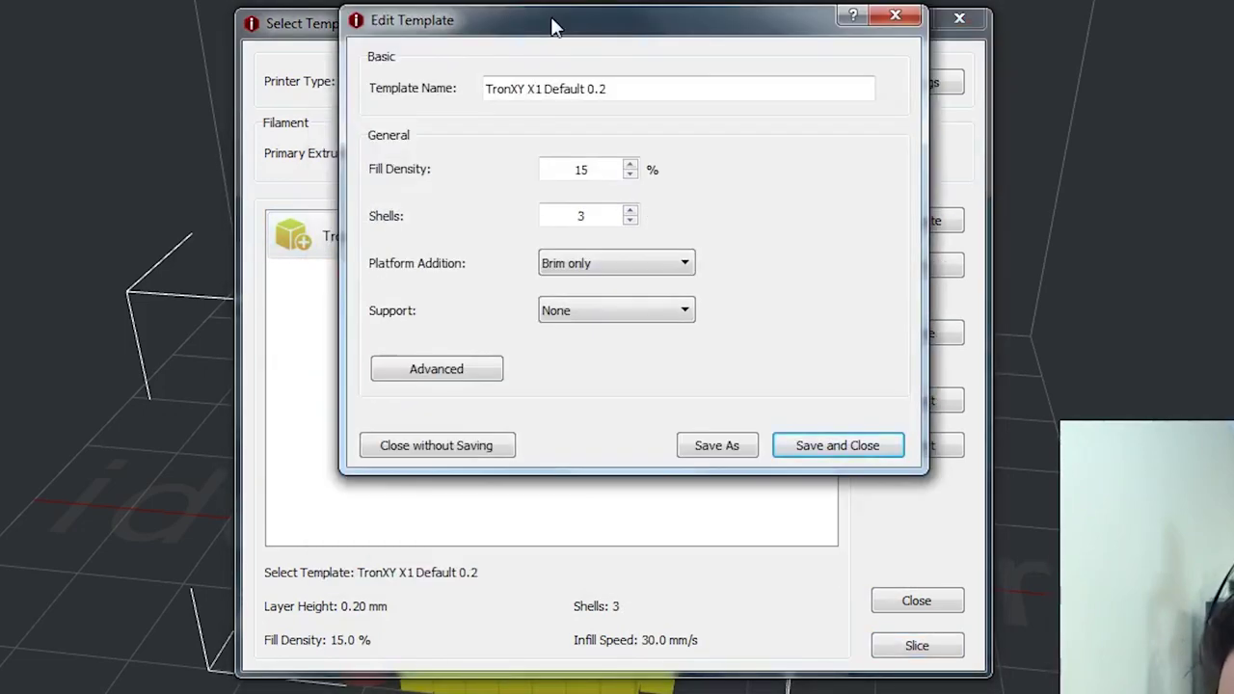
{"action": "left_click", "coordinate": [476, 371]}
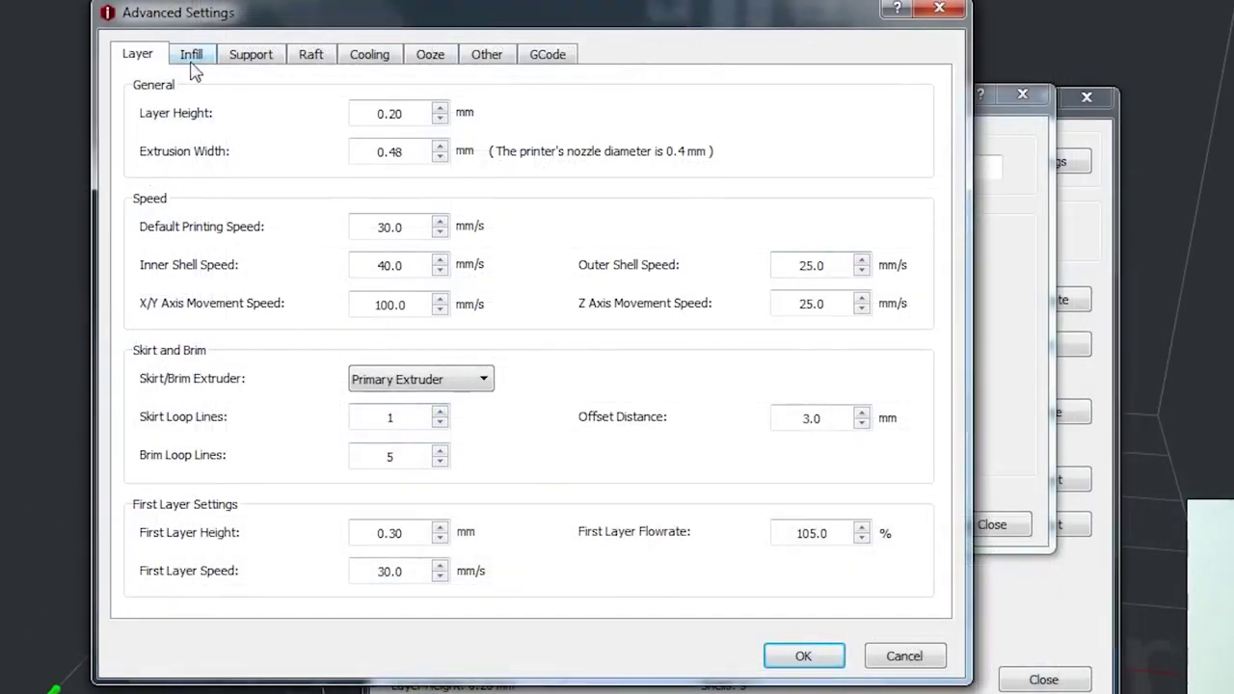
{"action": "left_click", "coordinate": [191, 60]}
{"action": "left_click", "coordinate": [247, 52]}
{"action": "left_click", "coordinate": [311, 59]}
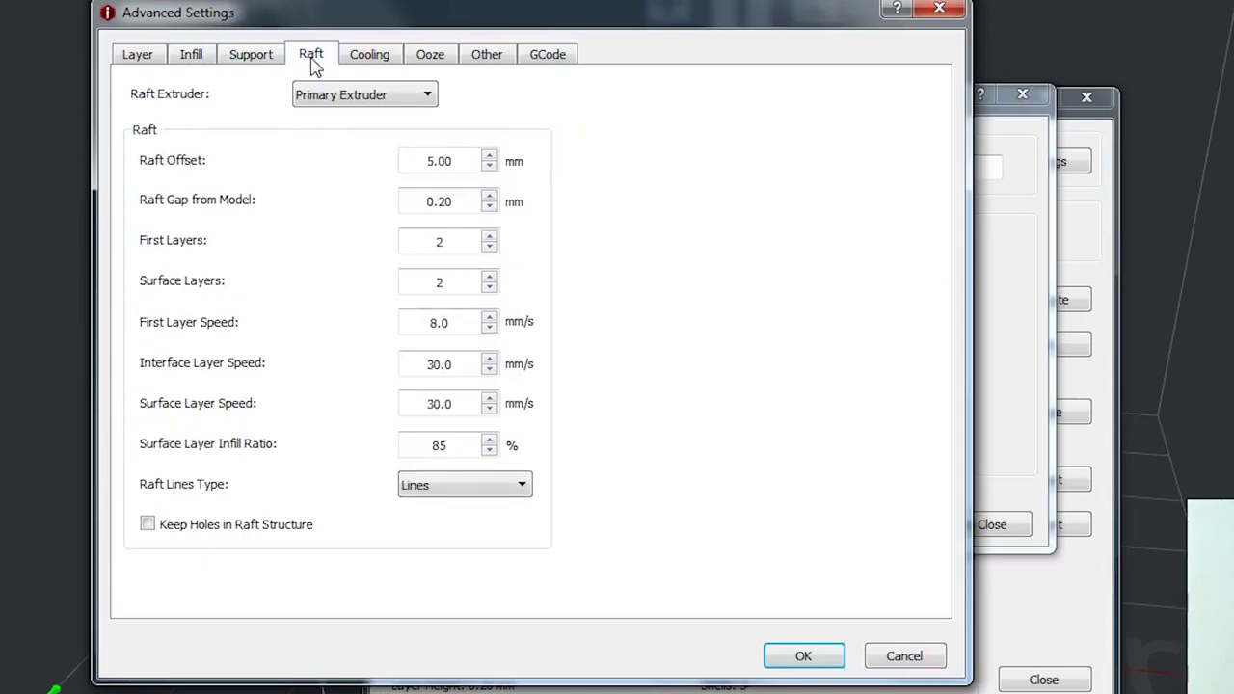
Step: Review cooling, ooze, retraction, miscellaneous and G-code tabs, then close Advanced Settings unchanged
{"action": "left_click", "coordinate": [370, 54]}
{"action": "left_click", "coordinate": [424, 55]}
{"action": "left_click", "coordinate": [367, 58]}
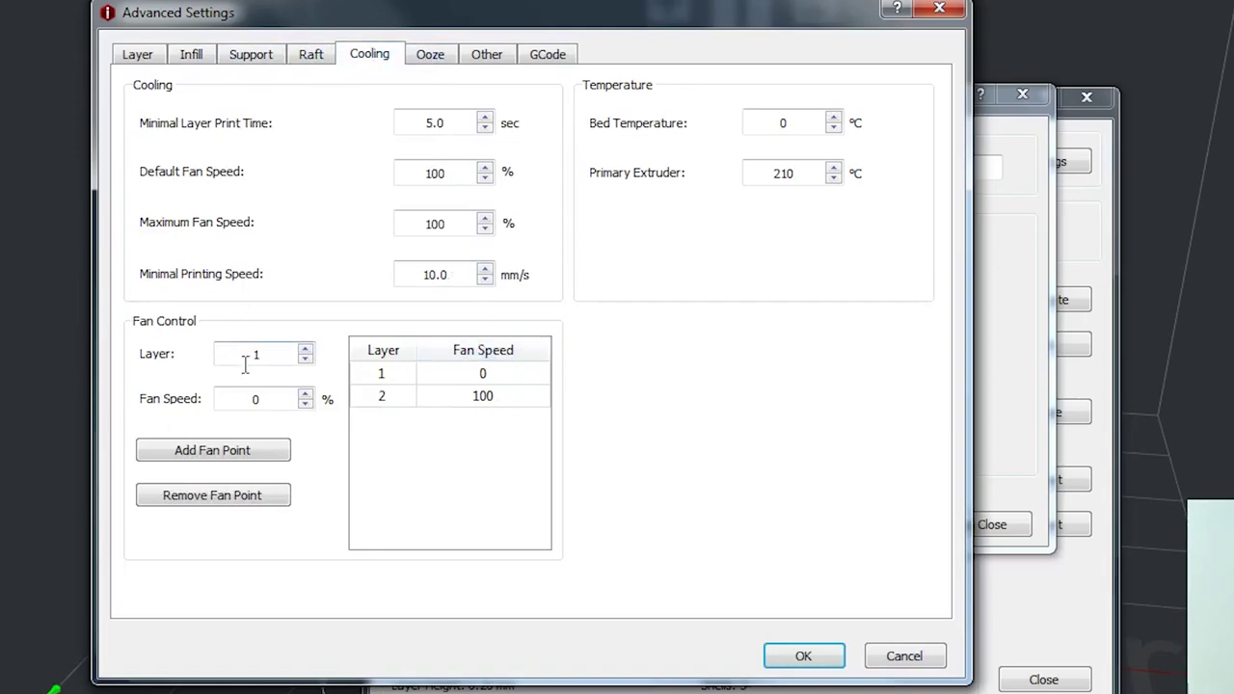
{"action": "left_click", "coordinate": [425, 58]}
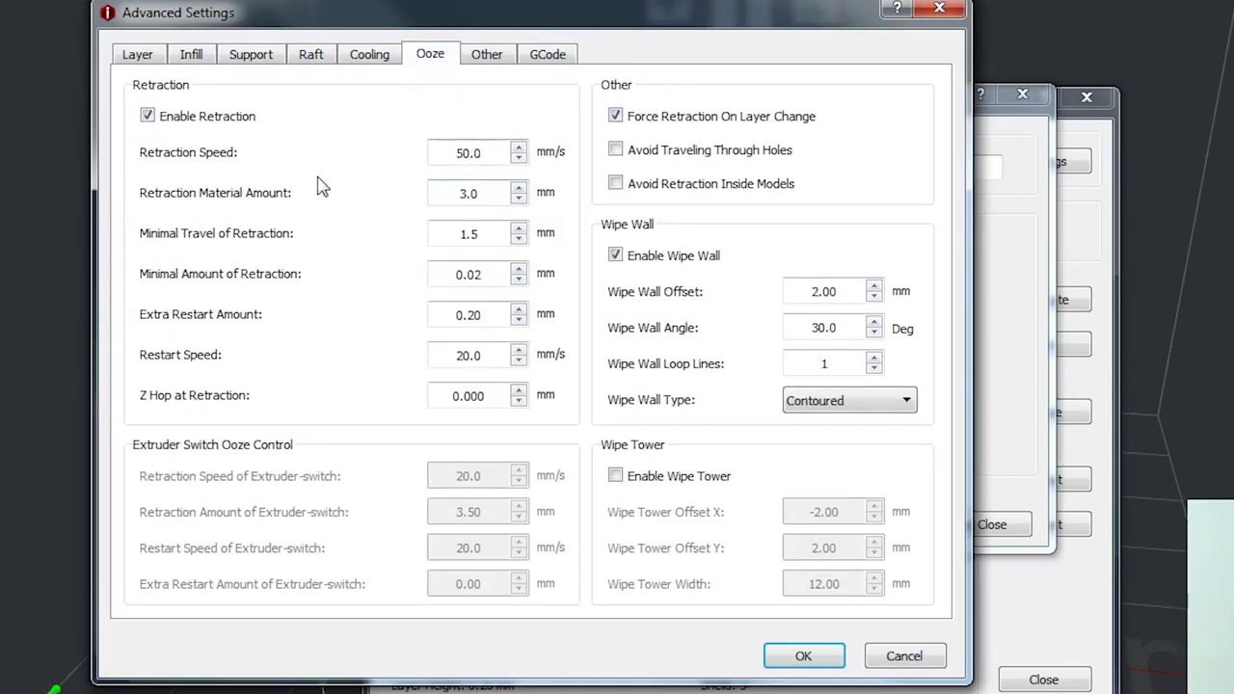
{"action": "left_click", "coordinate": [498, 58]}
{"action": "left_click", "coordinate": [542, 50]}
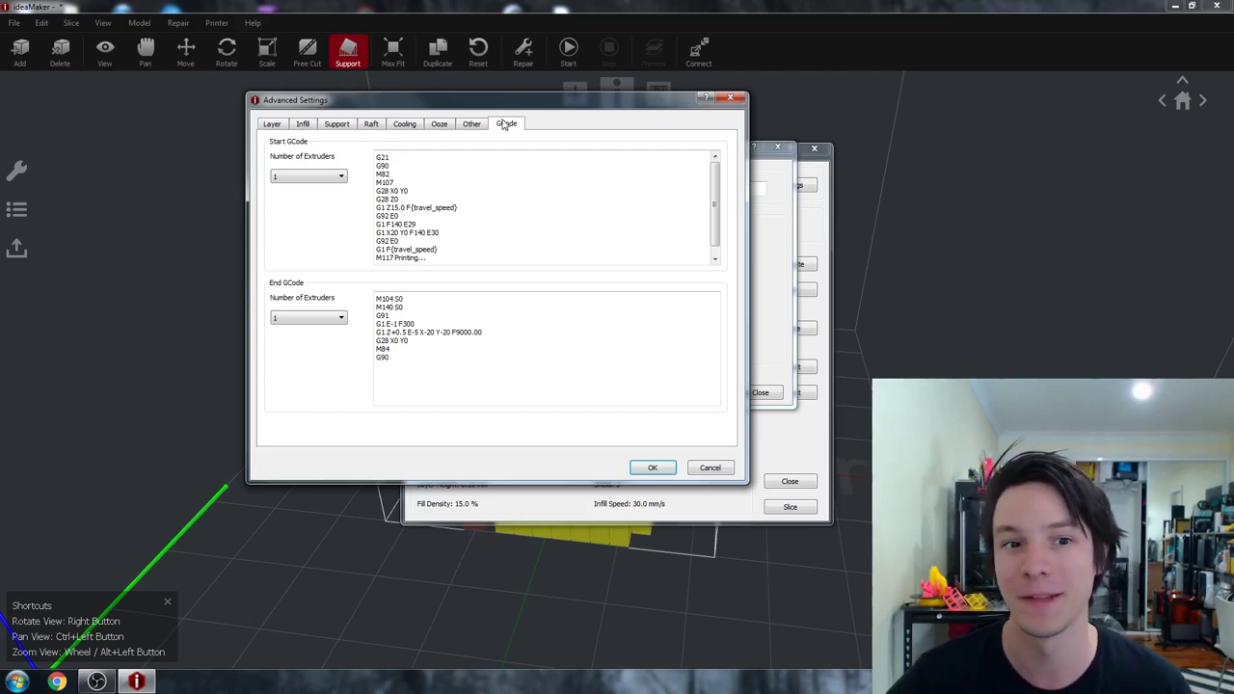
{"action": "left_click", "coordinate": [275, 124]}
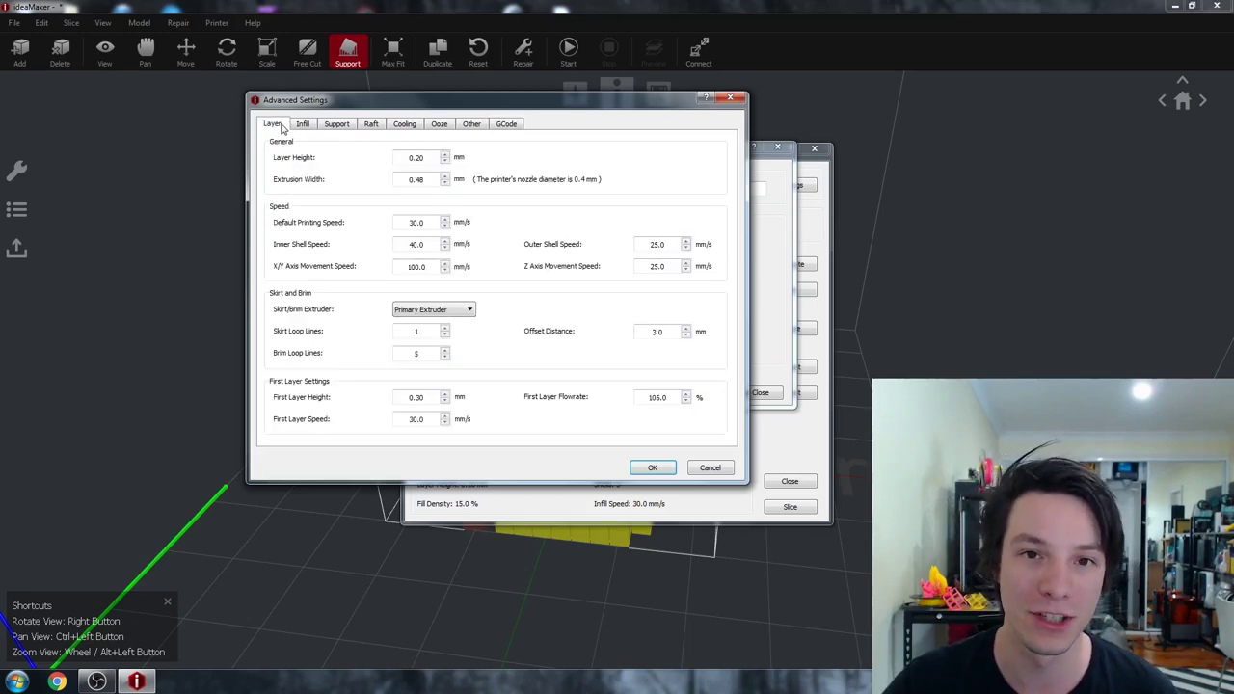
{"action": "left_click", "coordinate": [731, 99]}
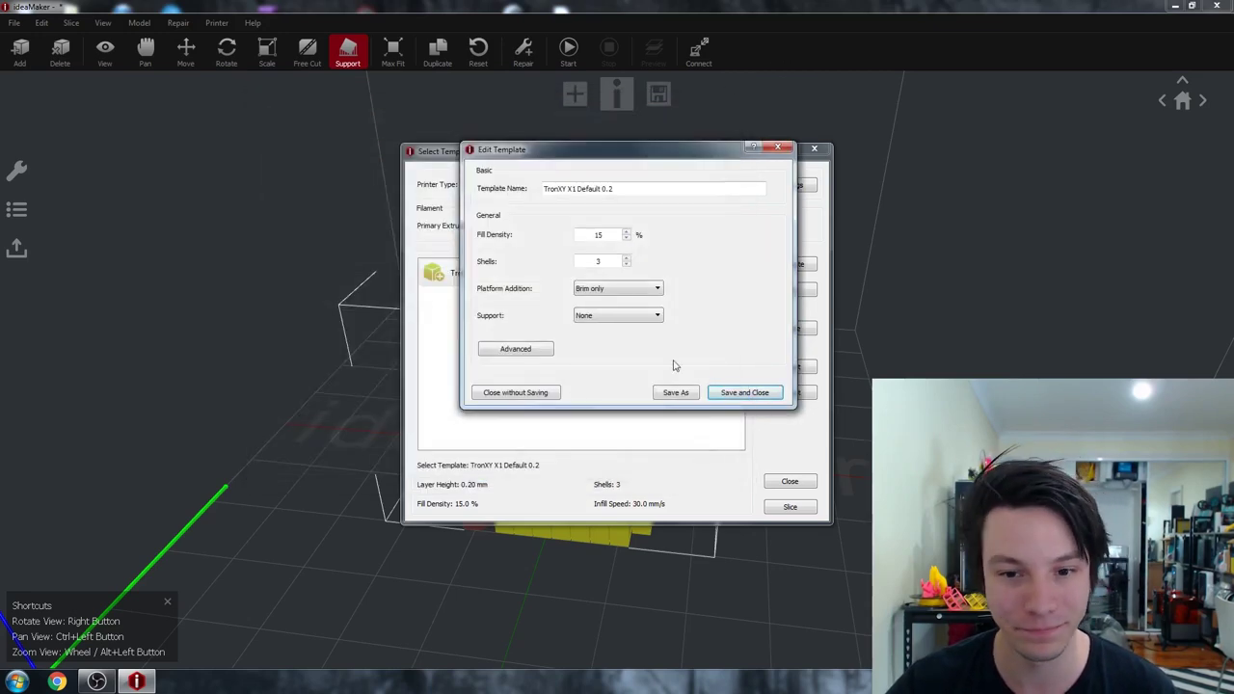
Step: Close the editor unsaved, reselect TronXY X1 Default 0.2, and slice including manual supports
{"action": "left_click", "coordinate": [553, 392]}
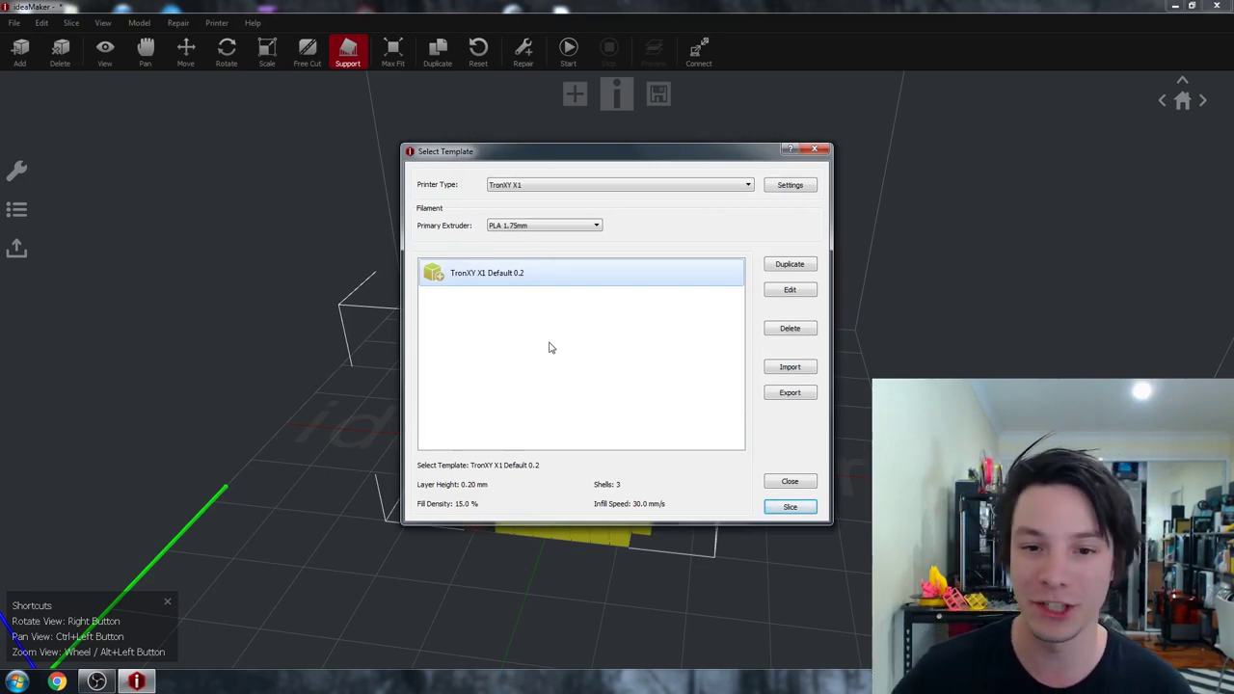
{"action": "left_click", "coordinate": [513, 355]}
{"action": "left_click", "coordinate": [538, 270]}
{"action": "left_click", "coordinate": [789, 507]}
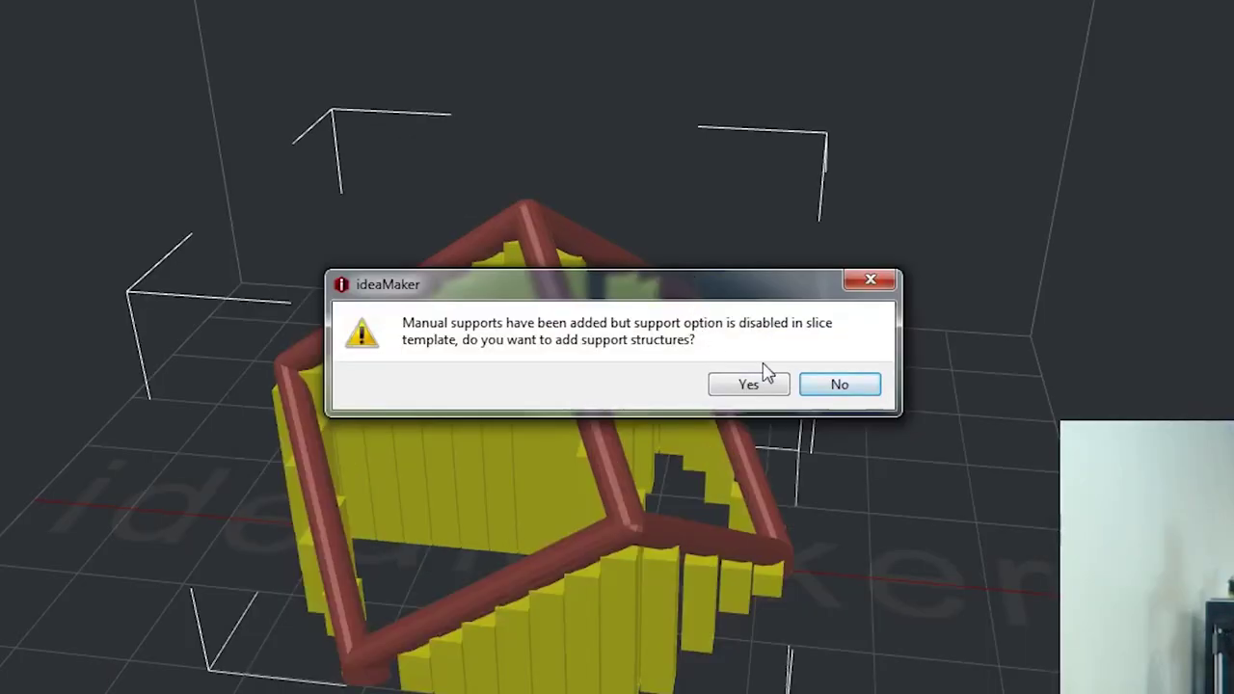
{"action": "left_click", "coordinate": [755, 385]}
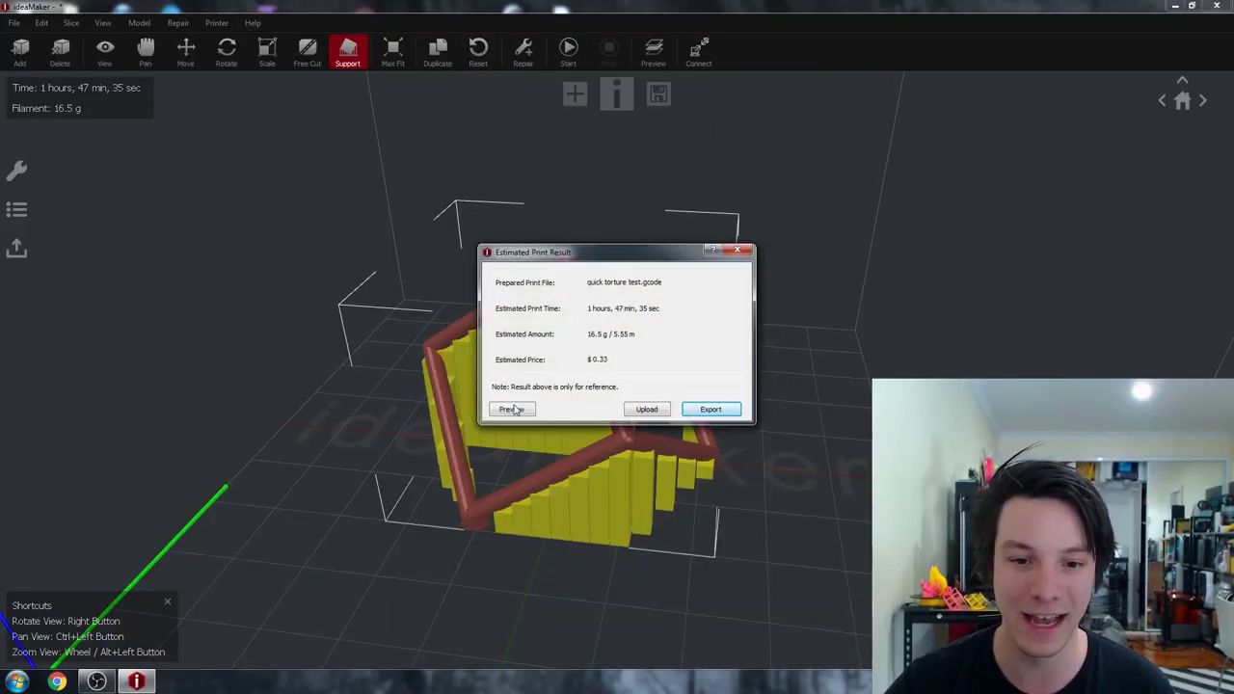
{"action": "left_click", "coordinate": [512, 408]}
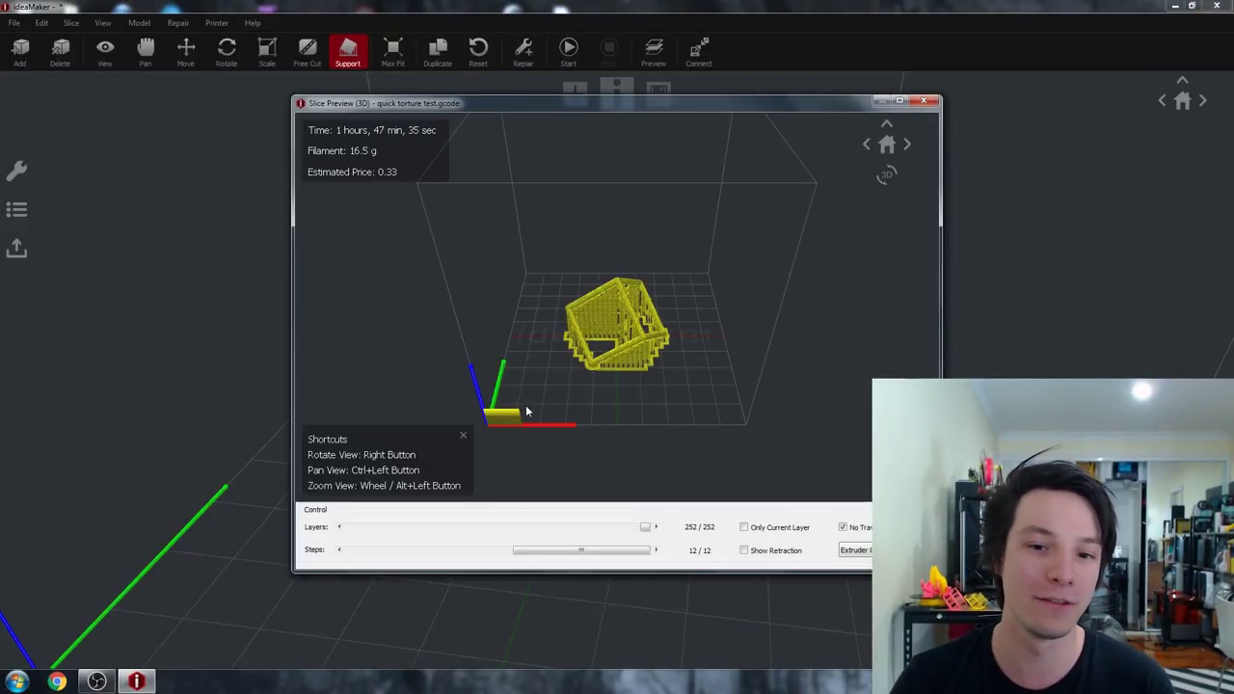
Step: Orbit and zoom the Slice Preview to view the sliced cube frame front-on
{"action": "scroll", "coordinate": [575, 354], "scroll_direction": "up", "scroll_amount": 5}
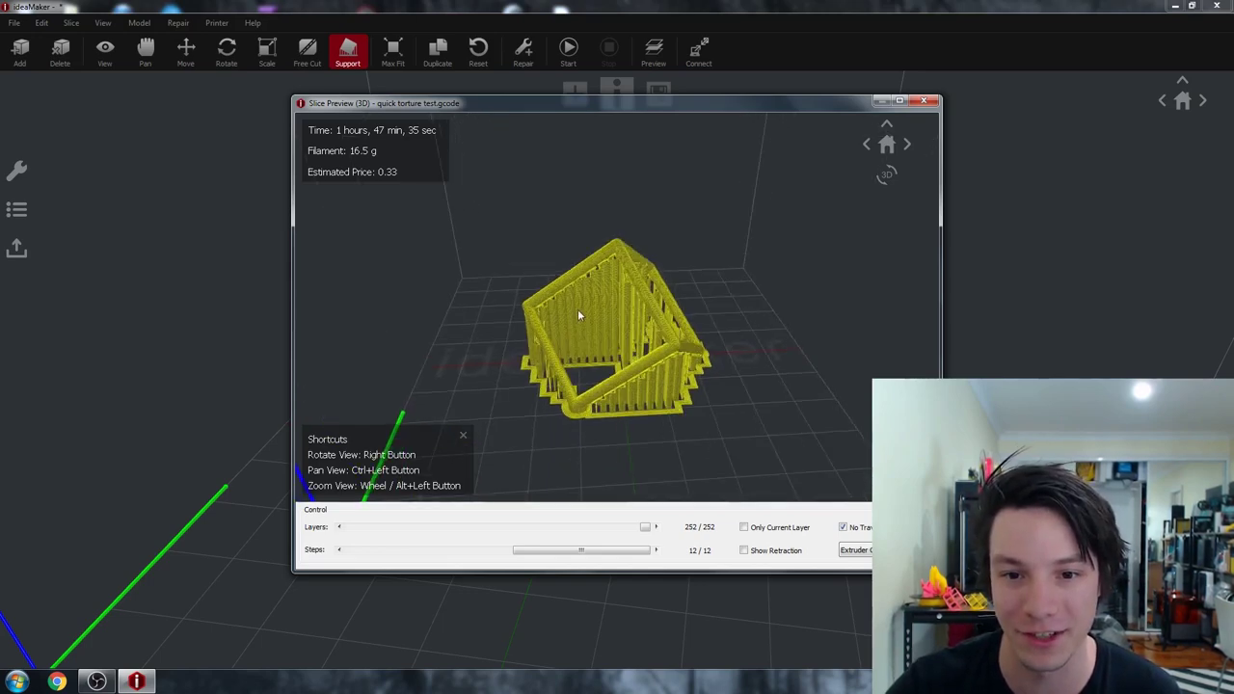
{"action": "right_click_drag", "start_coordinate": [578, 315], "coordinate": [602, 392]}
{"action": "scroll", "coordinate": [550, 355], "scroll_direction": "up", "scroll_amount": 3}
{"action": "scroll", "coordinate": [549, 355], "scroll_direction": "down", "scroll_amount": 3}
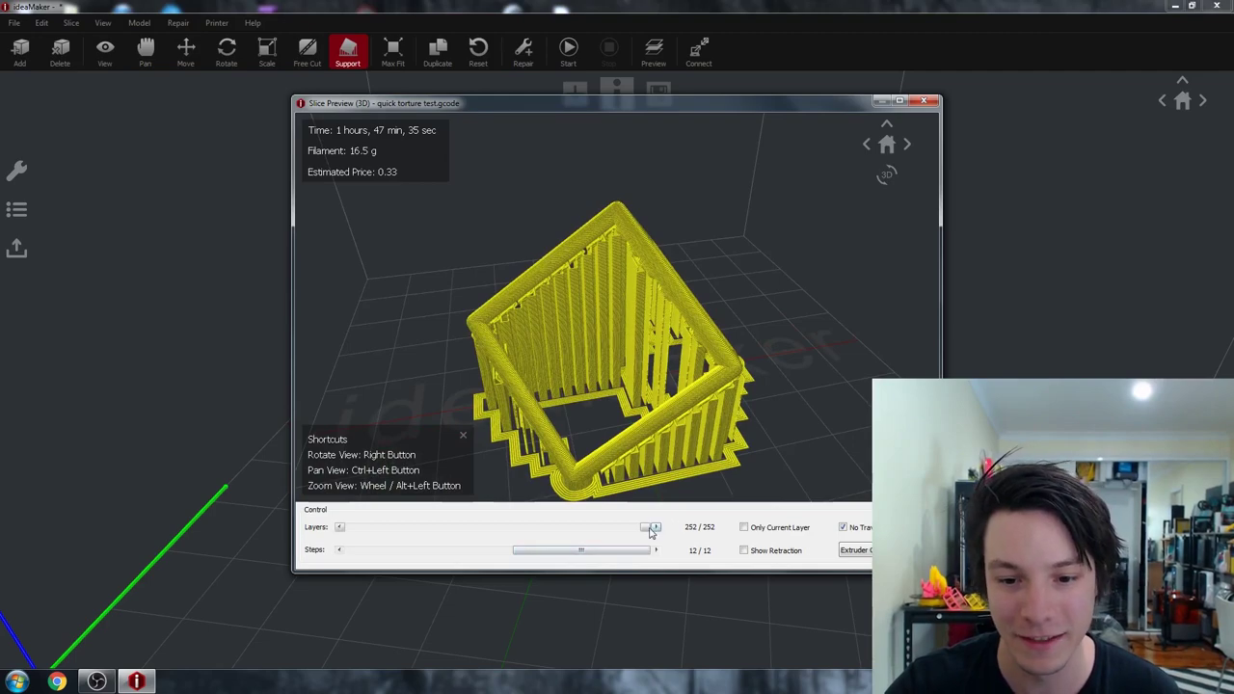